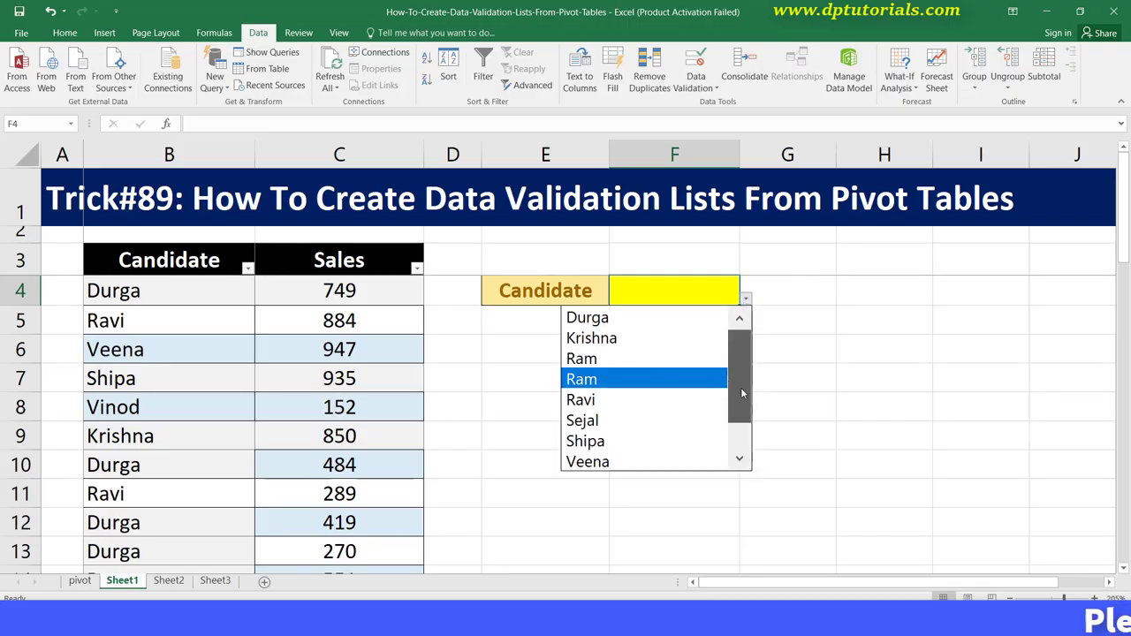
Scroll the F4 Candidate dropdown's names down to shiva, then close the list.
{"action": "left_click_drag", "start_coordinate": [741, 387], "coordinate": [745, 412]}
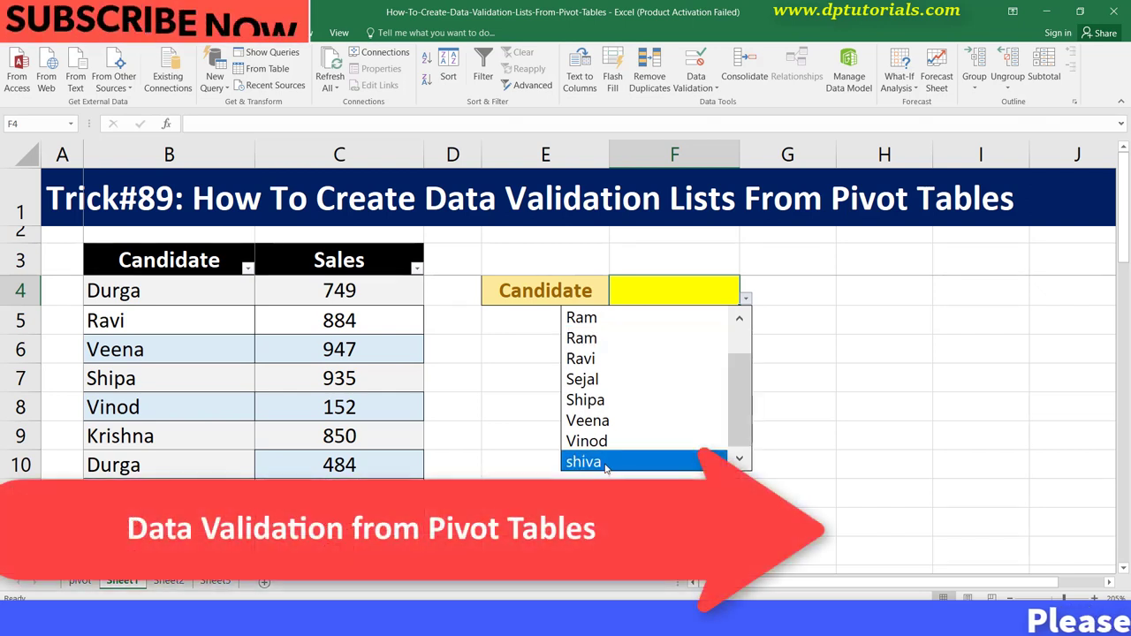
{"action": "mouse_move", "coordinate": [733, 398]}
{"action": "left_mouse_down"}
{"action": "mouse_move", "coordinate": [735, 362]}
{"action": "mouse_move", "coordinate": [735, 403]}
{"action": "left_mouse_up"}
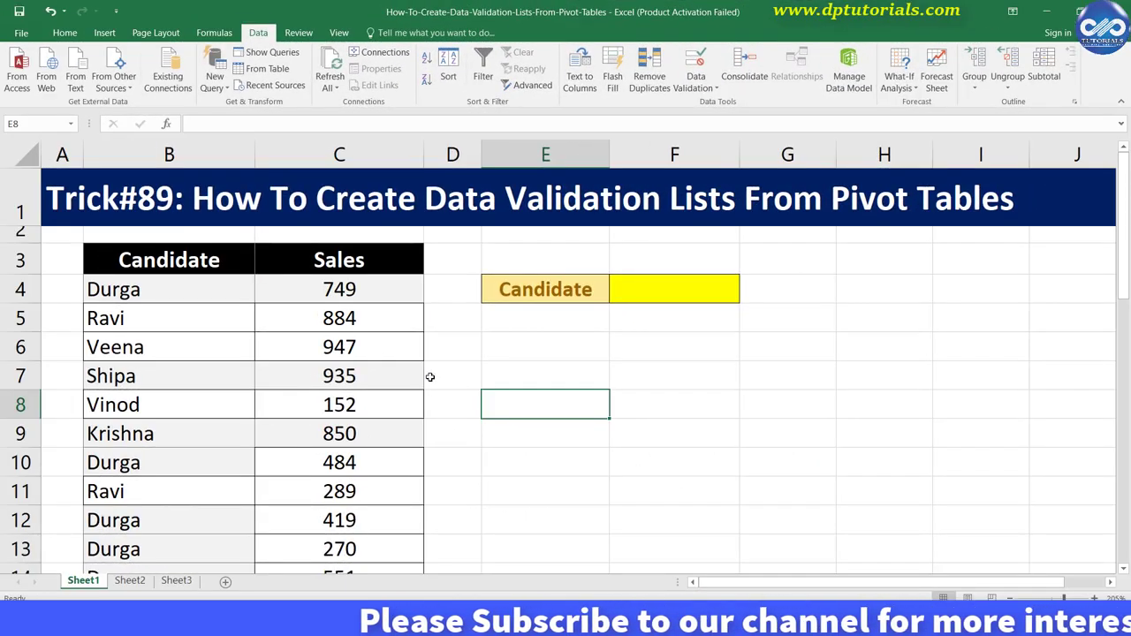
Give the yellow Candidate cell F4 a thick outside border.
{"action": "scroll", "coordinate": [352, 378], "scroll_direction": "down", "scroll_amount": 3}
{"action": "scroll", "coordinate": [350, 386], "scroll_direction": "down", "scroll_amount": 6}
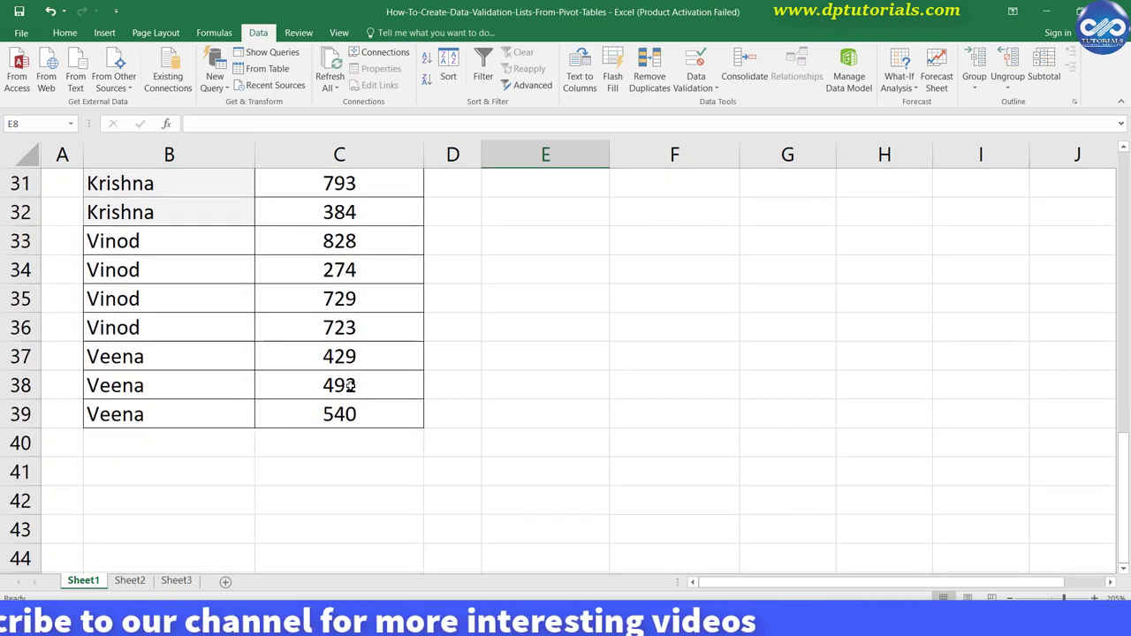
{"action": "scroll", "coordinate": [351, 386], "scroll_direction": "up", "scroll_amount": 10}
{"action": "left_click", "coordinate": [195, 265]}
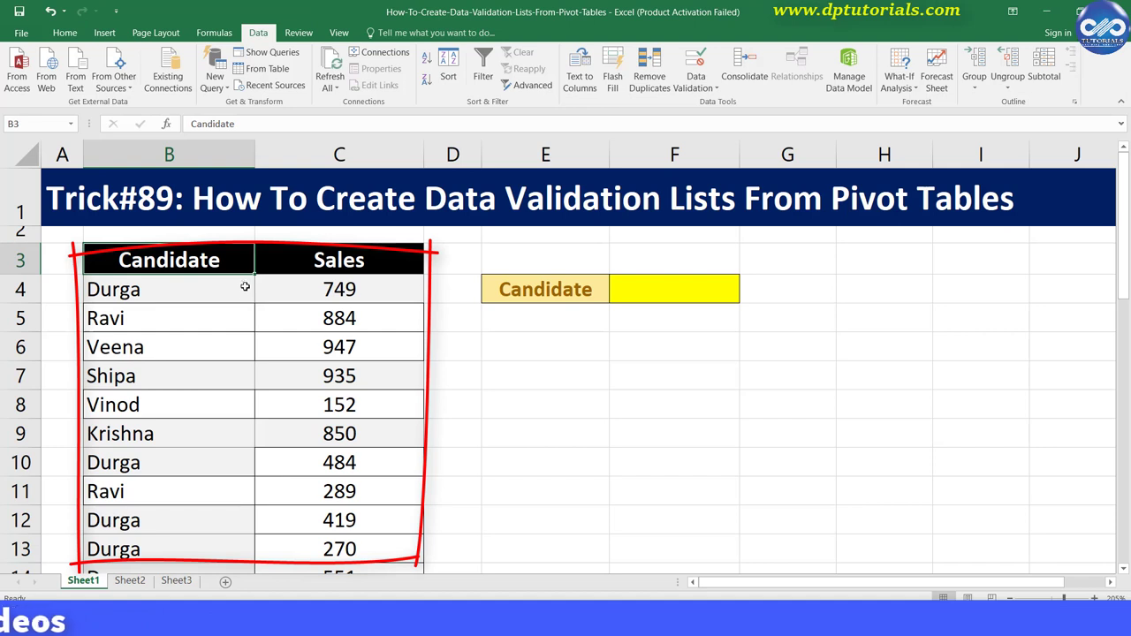
{"action": "left_click_drag", "start_coordinate": [219, 285], "coordinate": [340, 433]}
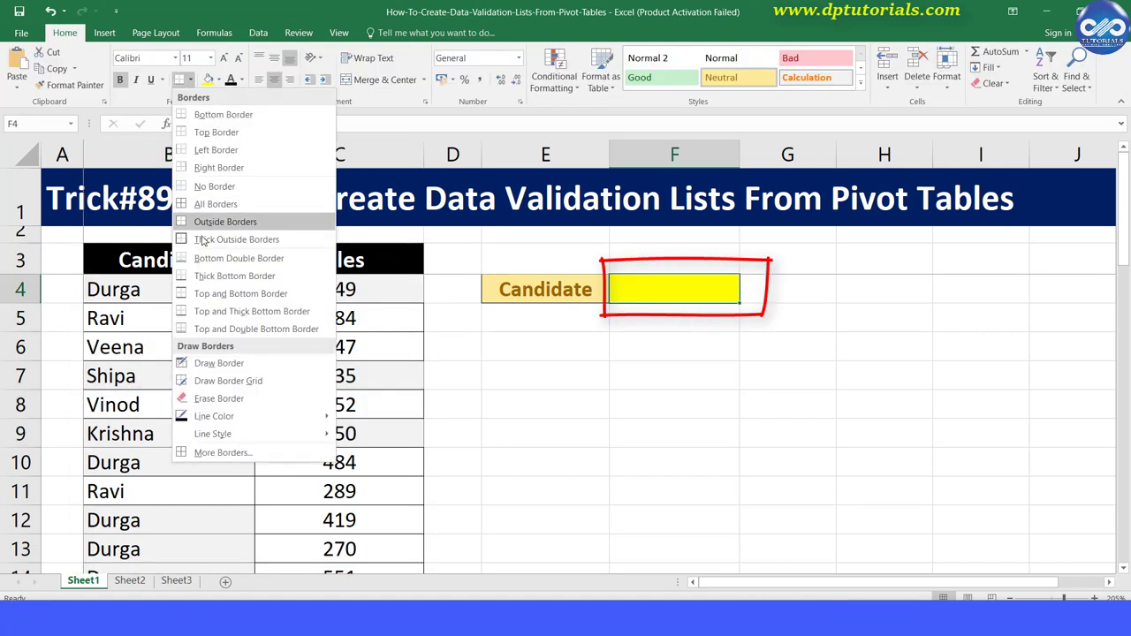
{"action": "left_click", "coordinate": [203, 240]}
{"action": "left_click", "coordinate": [184, 348]}
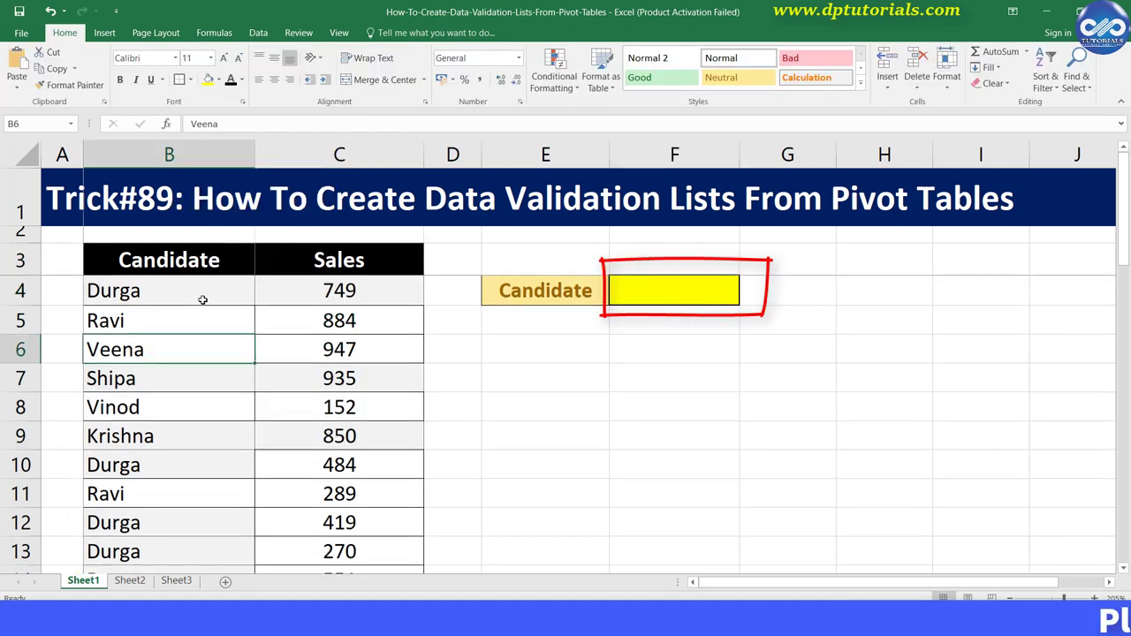
{"action": "left_click", "coordinate": [202, 298]}
{"action": "left_click", "coordinate": [259, 33]}
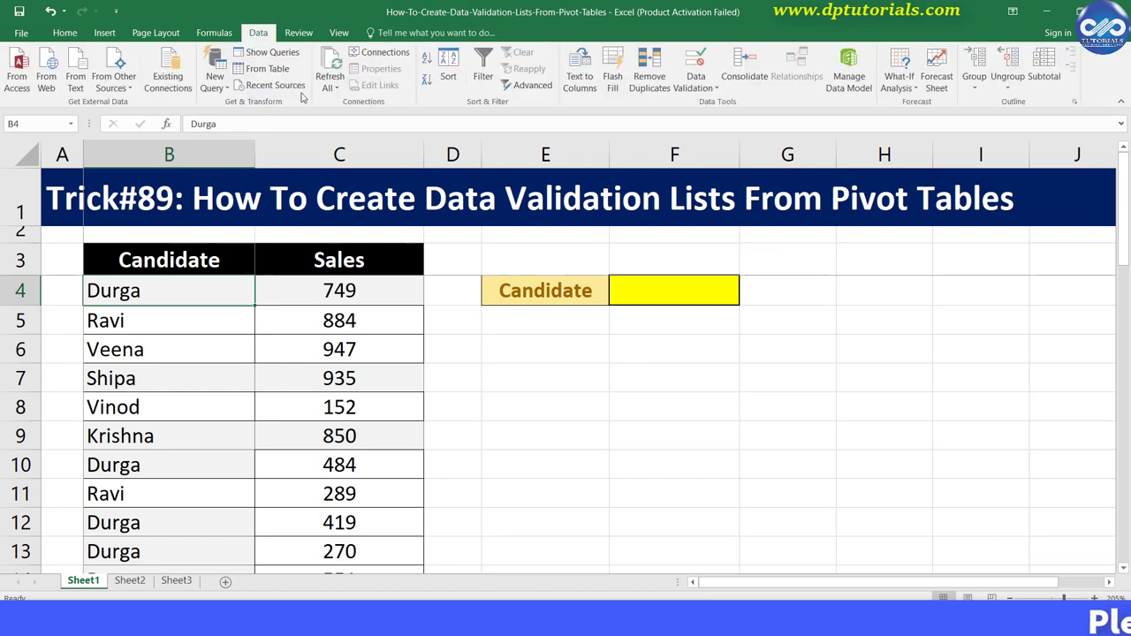
Add list validation to F4 with source =$B$4:$B$39 from the Candidate column.
{"action": "left_click", "coordinate": [698, 79]}
{"action": "left_click", "coordinate": [723, 104]}
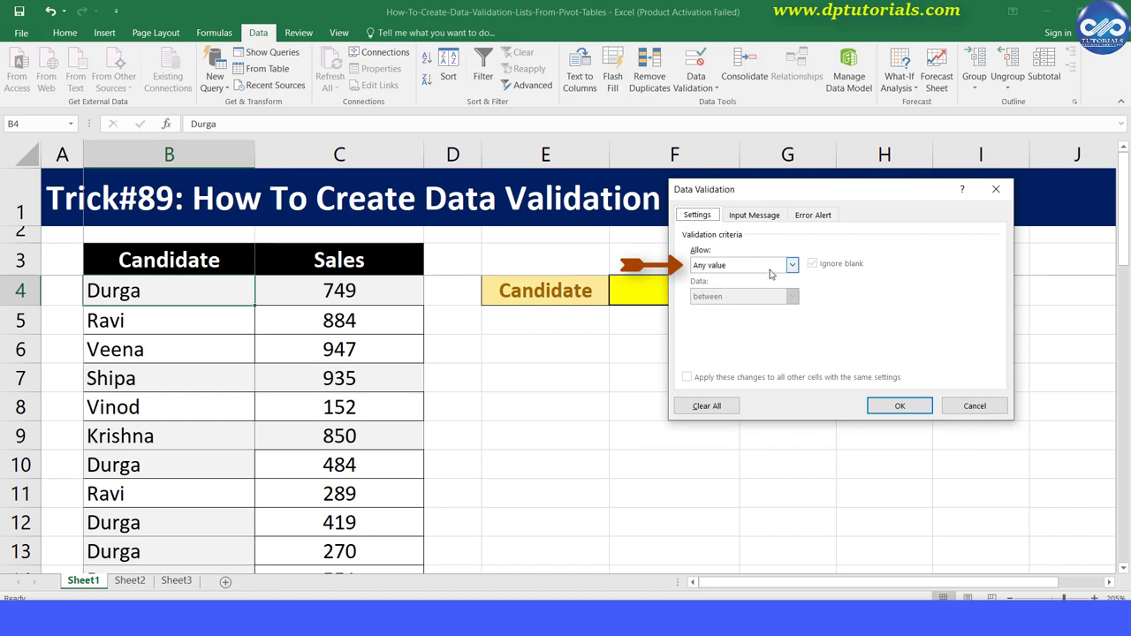
{"action": "left_click", "coordinate": [756, 309]}
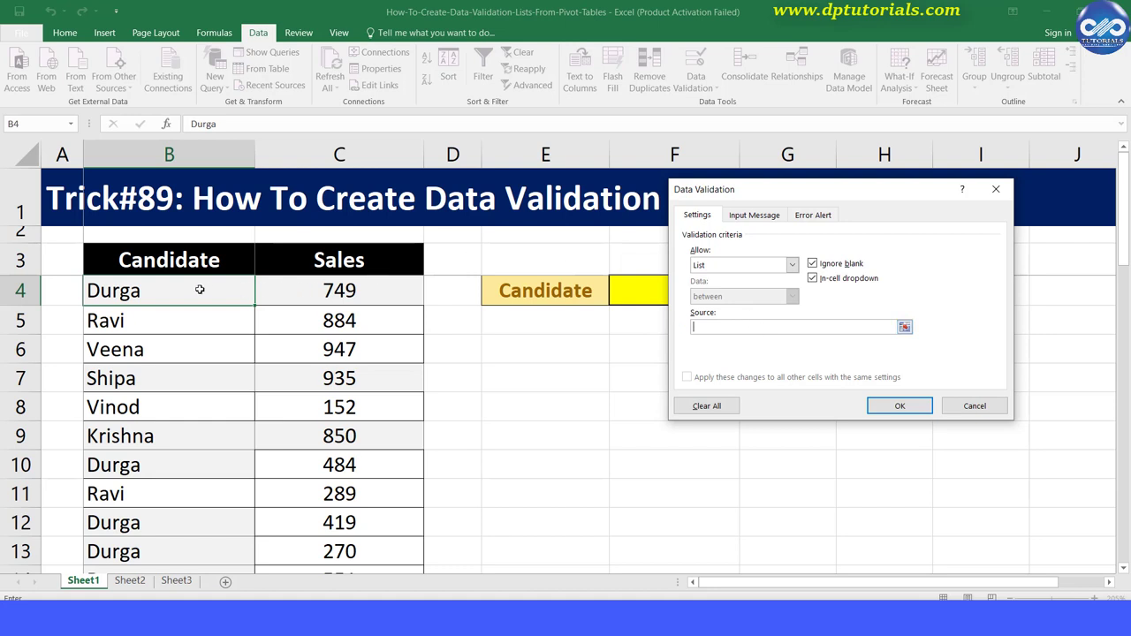
{"action": "left_click_drag", "start_coordinate": [198, 290], "coordinate": [199, 357]}
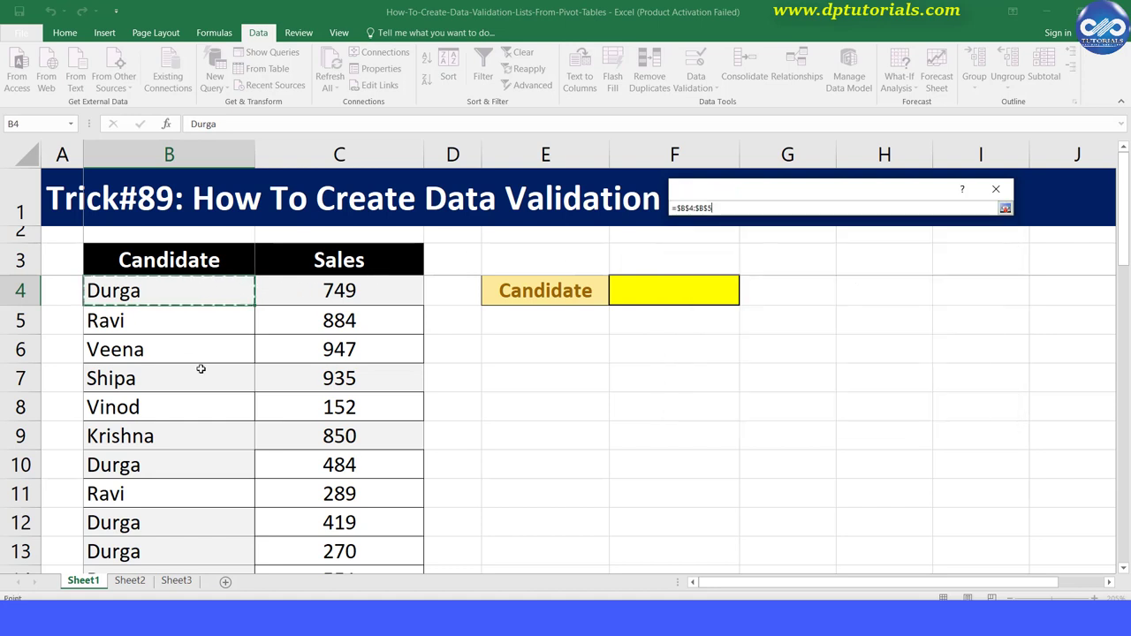
{"action": "mouse_move", "coordinate": [218, 569]}
{"action": "left_mouse_down"}
{"action": "mouse_move", "coordinate": [221, 591]}
{"action": "mouse_move", "coordinate": [209, 553]}
{"action": "left_mouse_up"}
{"action": "left_click", "coordinate": [915, 410]}
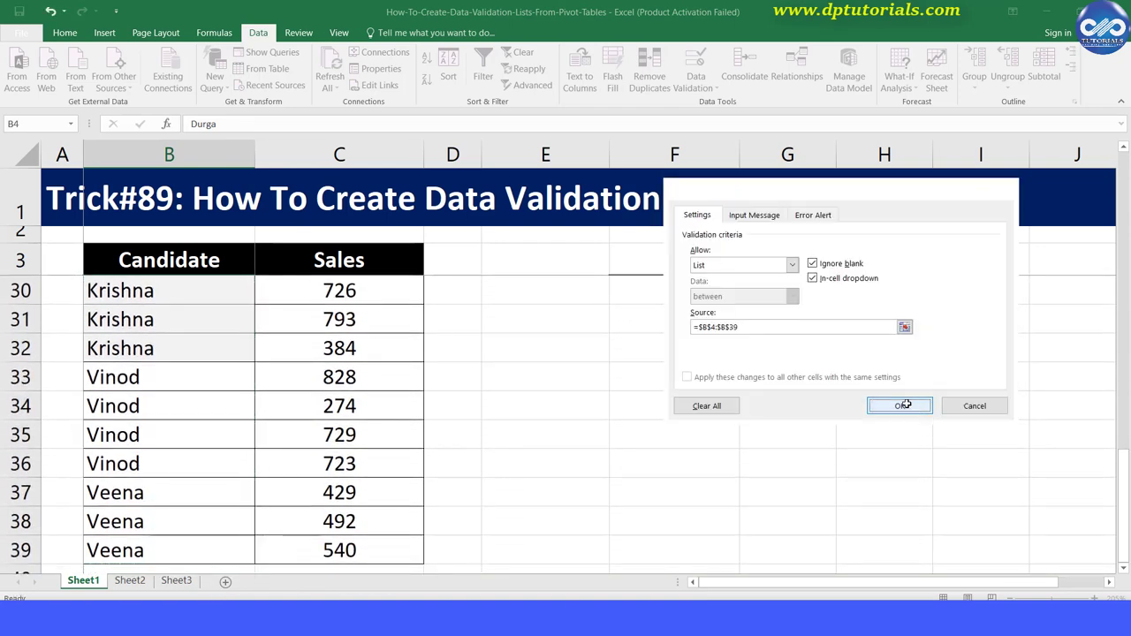
Test the F4 dropdown by picking Durga, then reselect F4.
{"action": "left_click", "coordinate": [746, 301]}
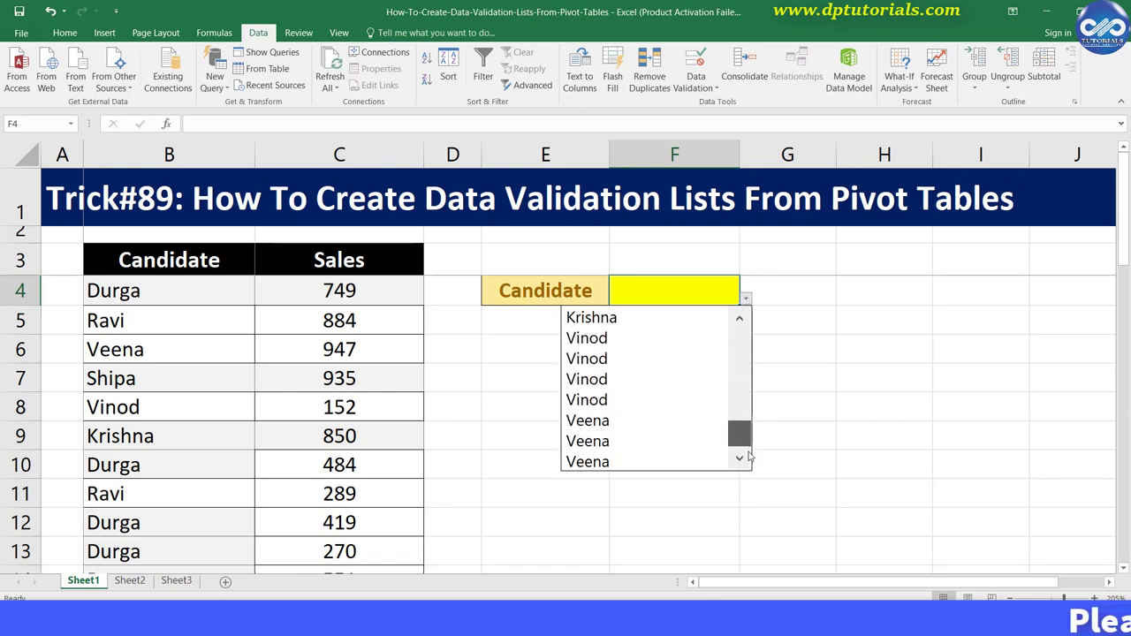
{"action": "mouse_move", "coordinate": [741, 374]}
{"action": "left_mouse_down"}
{"action": "mouse_move", "coordinate": [738, 337]}
{"action": "mouse_move", "coordinate": [737, 354]}
{"action": "left_mouse_up"}
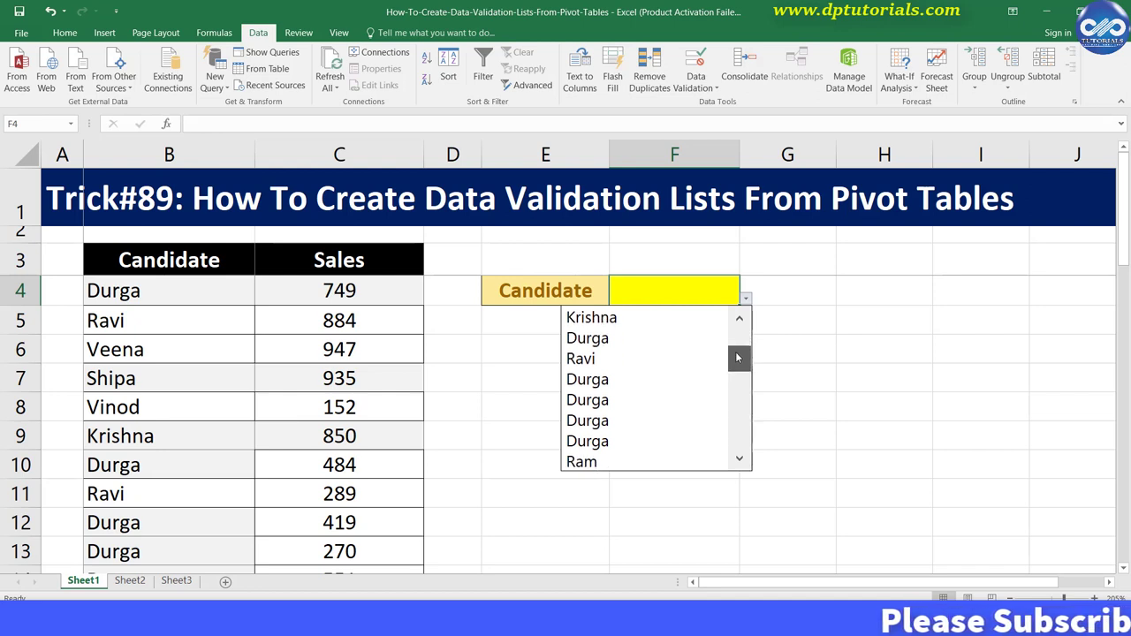
{"action": "left_click", "coordinate": [613, 400]}
{"action": "left_click", "coordinate": [820, 403]}
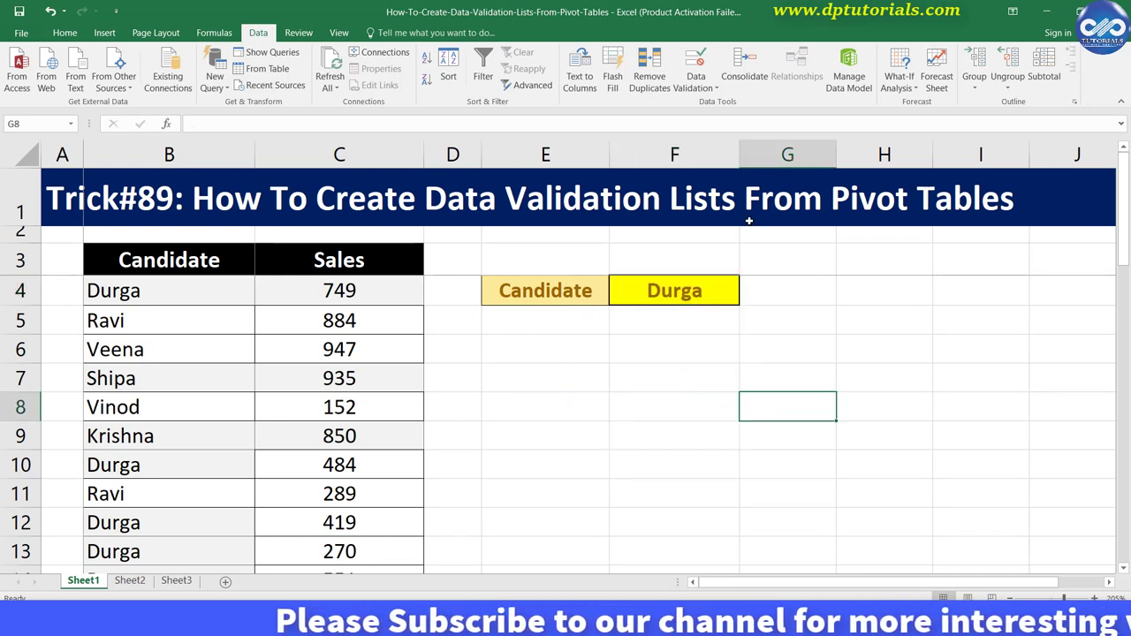
{"action": "left_click", "coordinate": [705, 266]}
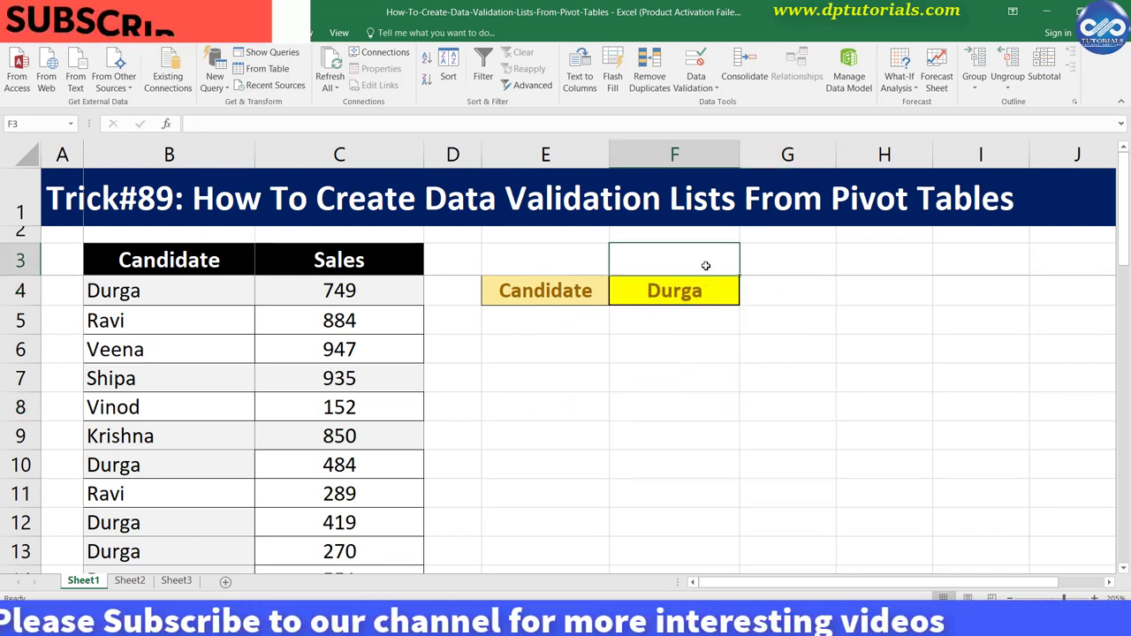
{"action": "left_click", "coordinate": [711, 290]}
Clear F4's data validation and select the Candidate cells B3:B39.
{"action": "left_click", "coordinate": [696, 84]}
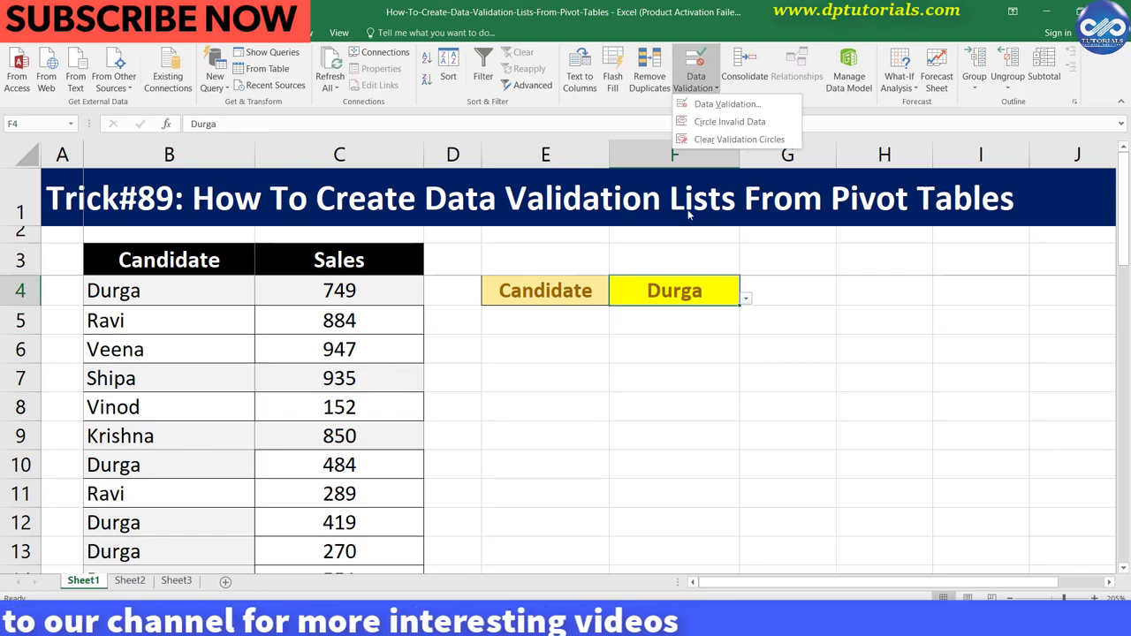
{"action": "left_click", "coordinate": [727, 104]}
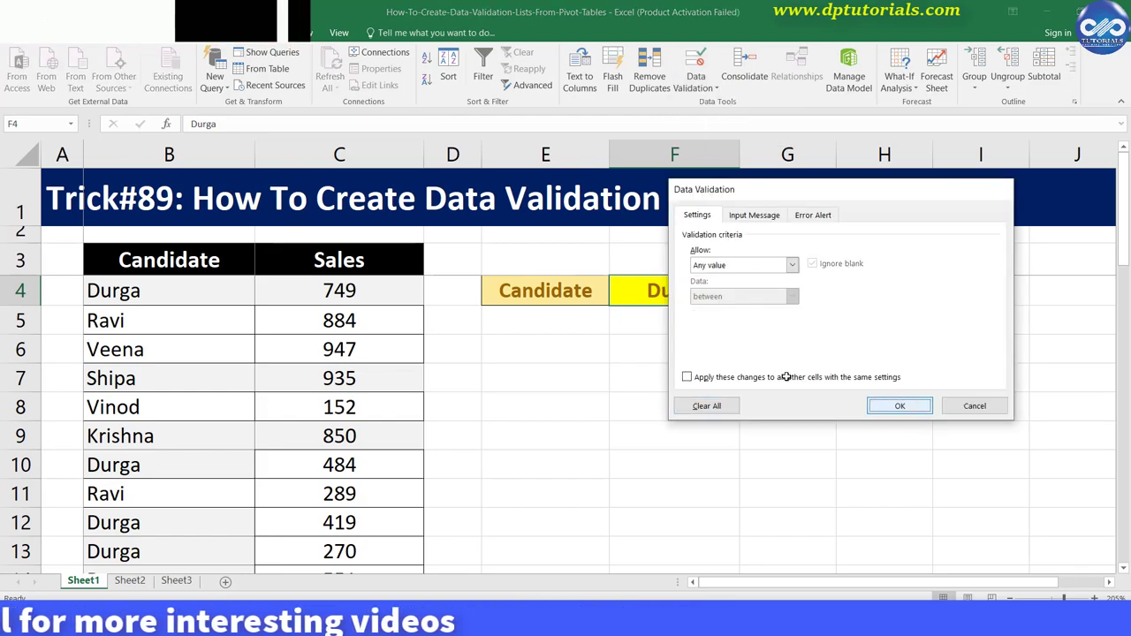
{"action": "key", "text": "Escape"}
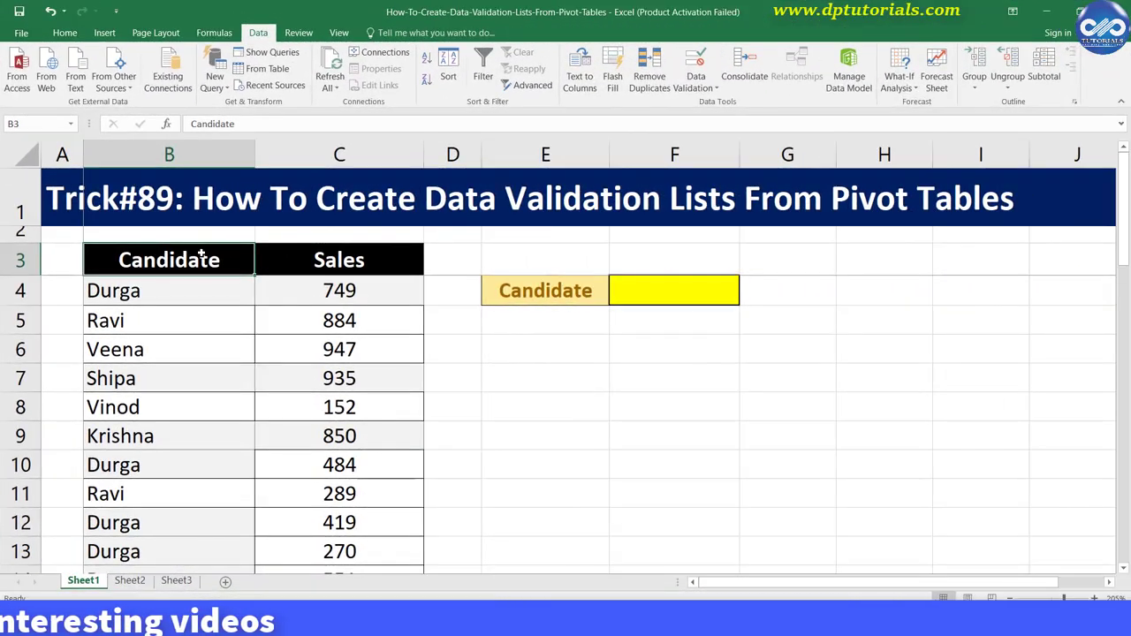
{"action": "key", "text": "ctrl+shift+Down"}
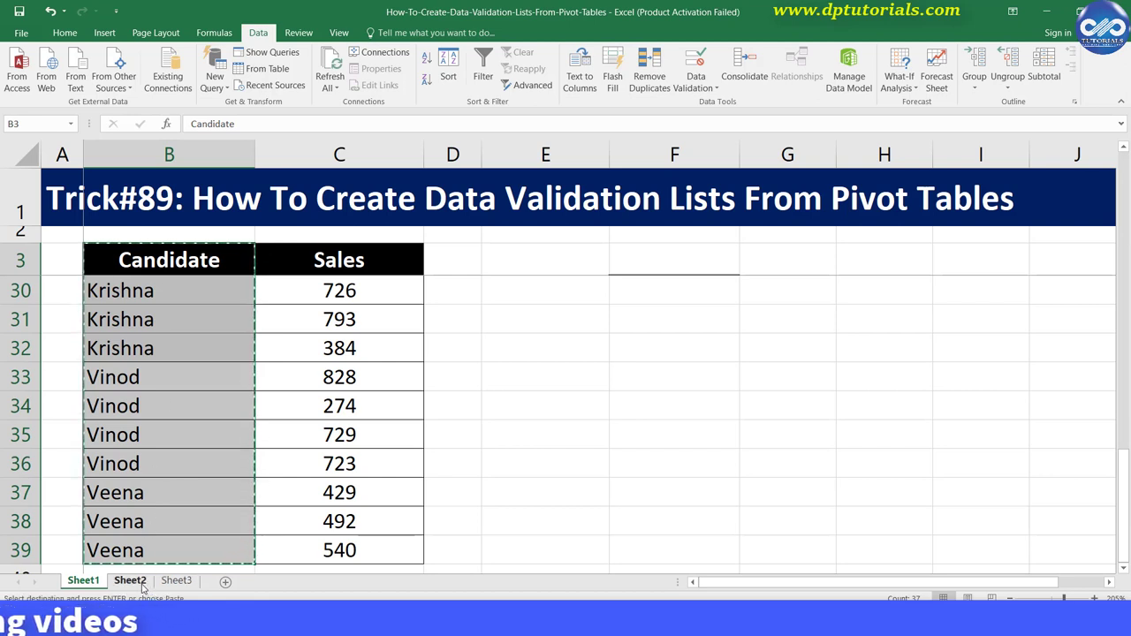
{"action": "left_click", "coordinate": [142, 584]}
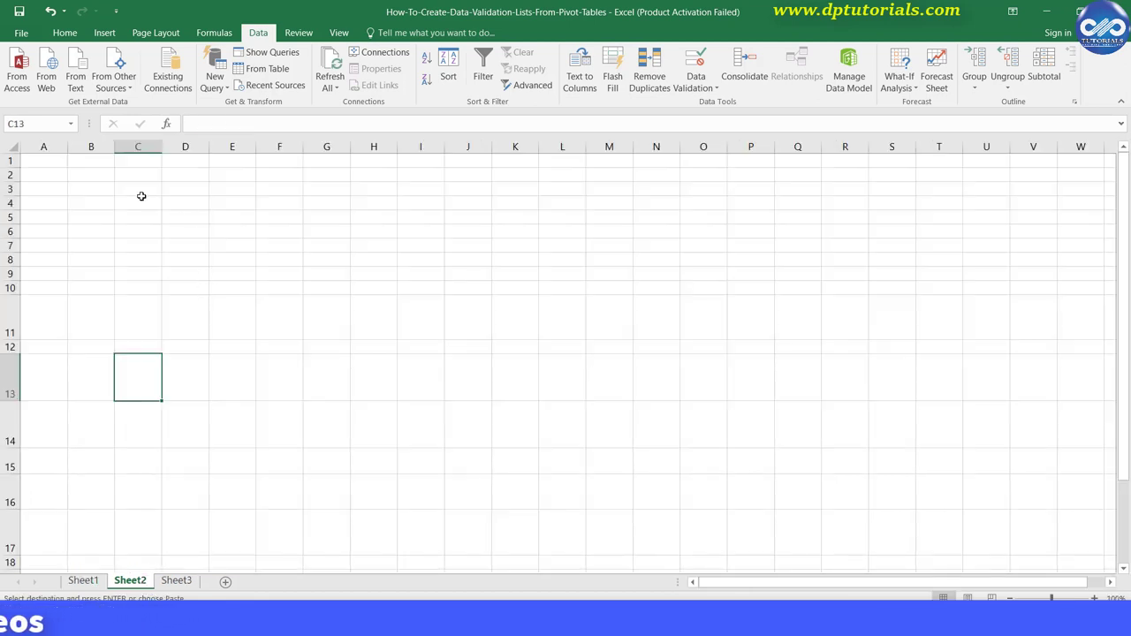
{"action": "left_click", "coordinate": [171, 265]}
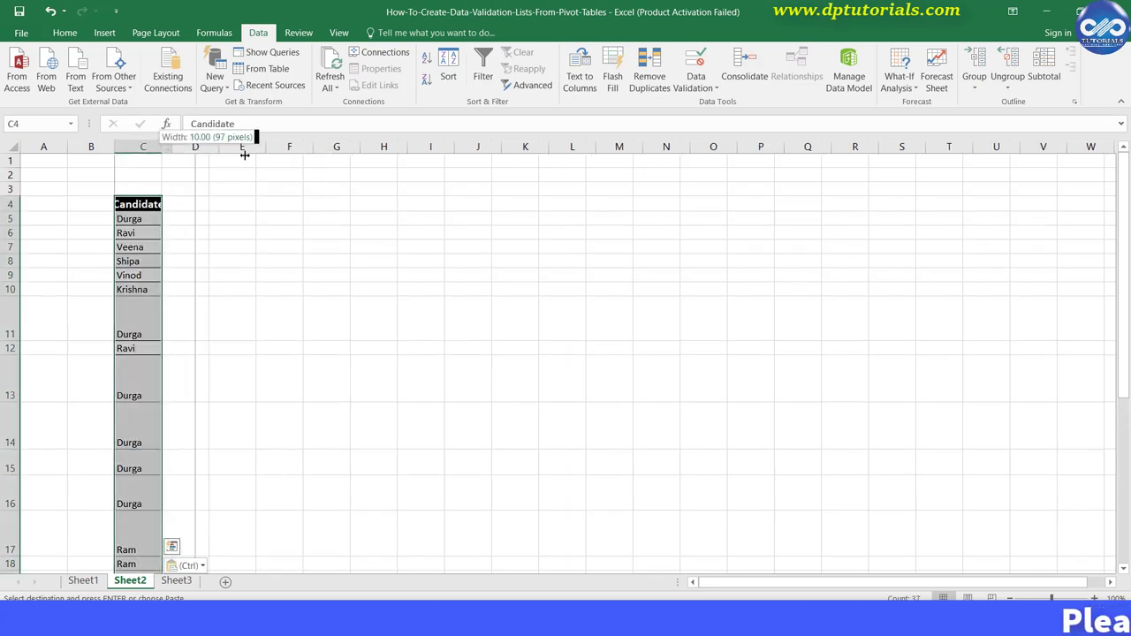
{"action": "left_click_drag", "start_coordinate": [245, 155], "coordinate": [245, 156]}
{"action": "left_click", "coordinate": [213, 146]}
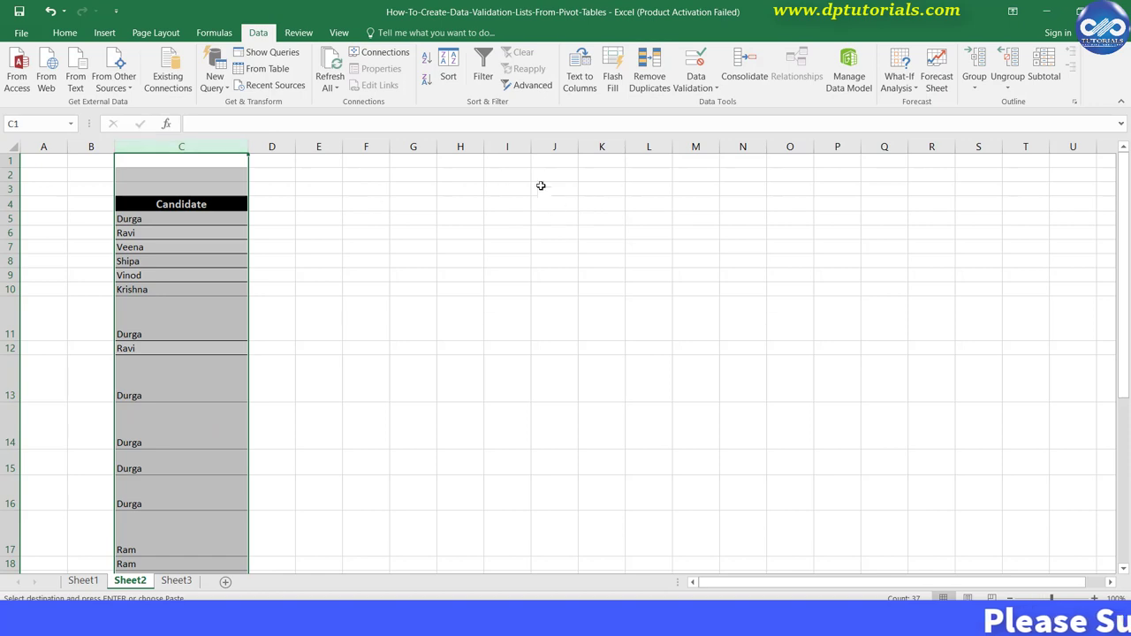
{"action": "left_click", "coordinate": [652, 60]}
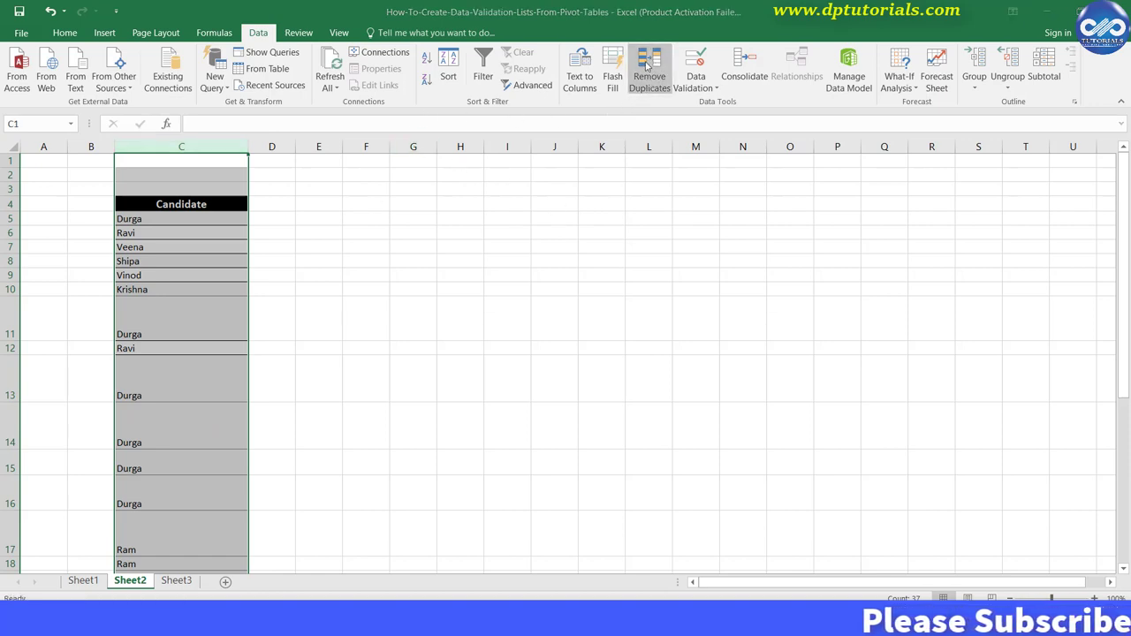
{"action": "left_click", "coordinate": [880, 395]}
{"action": "left_click", "coordinate": [570, 351]}
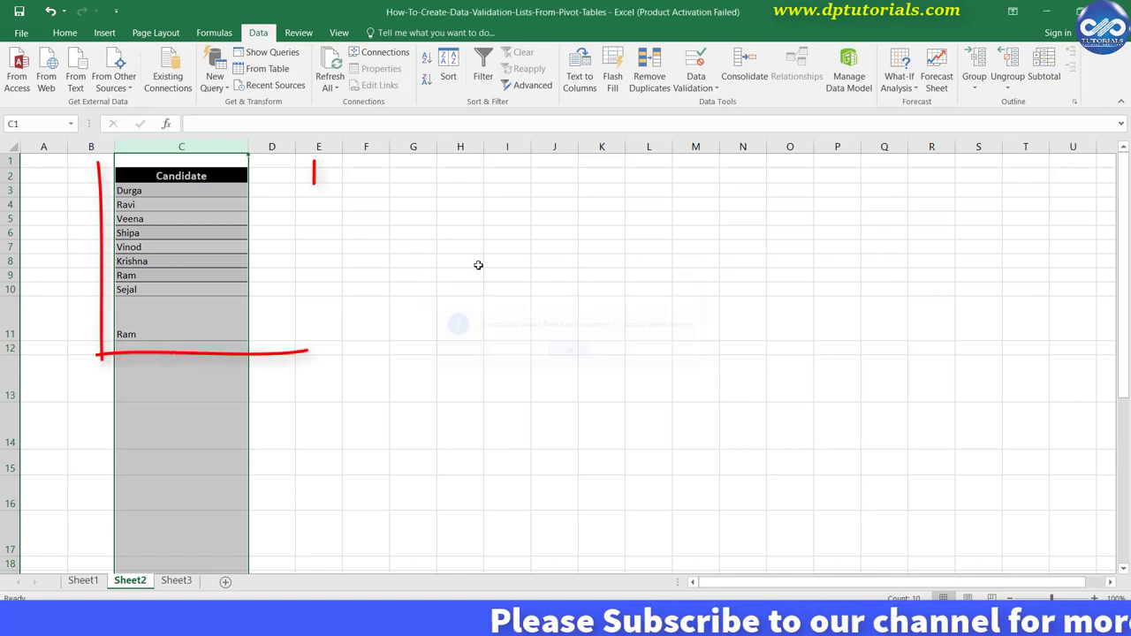
{"action": "left_click", "coordinate": [177, 328], "text": "shift"}
{"action": "double_click", "coordinate": [10, 342]}
{"action": "left_click", "coordinate": [137, 304]}
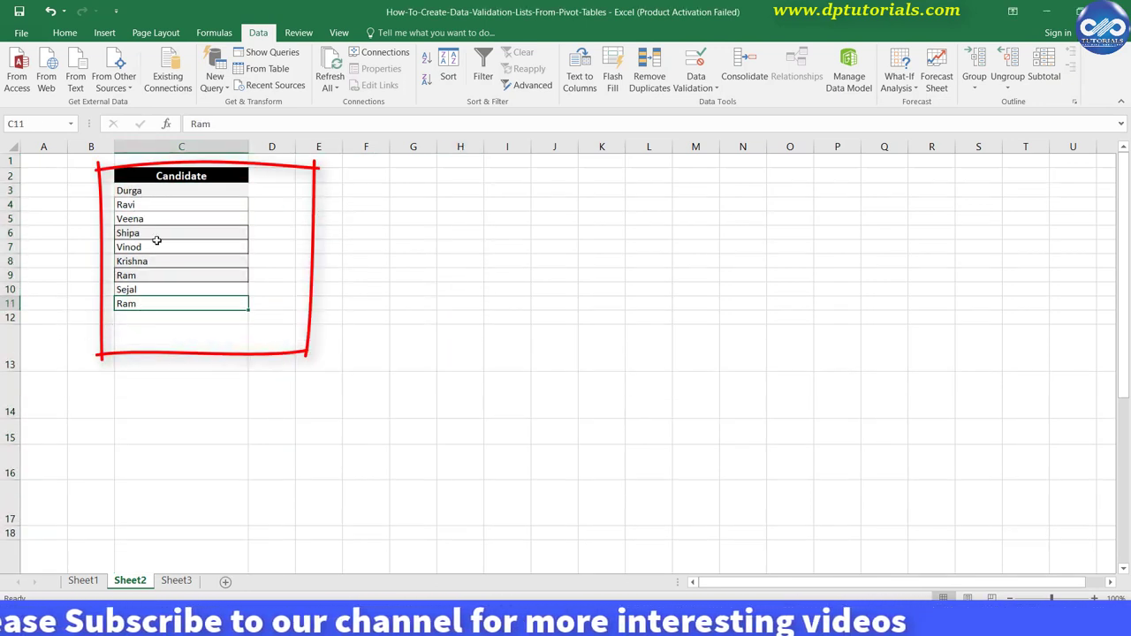
{"action": "left_click_drag", "start_coordinate": [168, 192], "coordinate": [165, 303]}
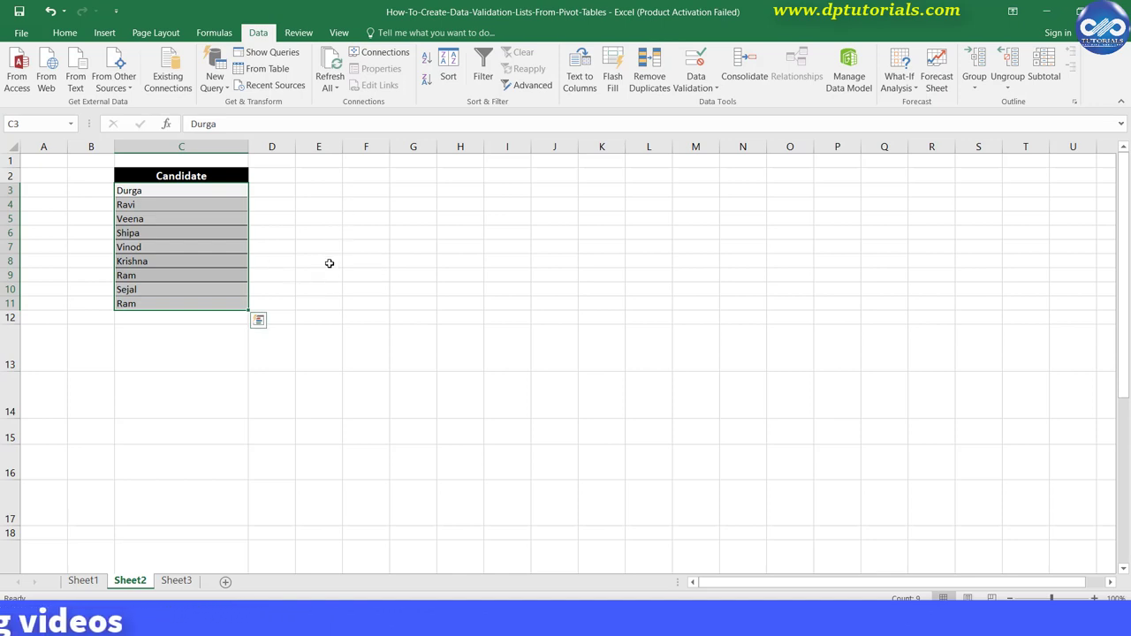
{"action": "left_click", "coordinate": [311, 232]}
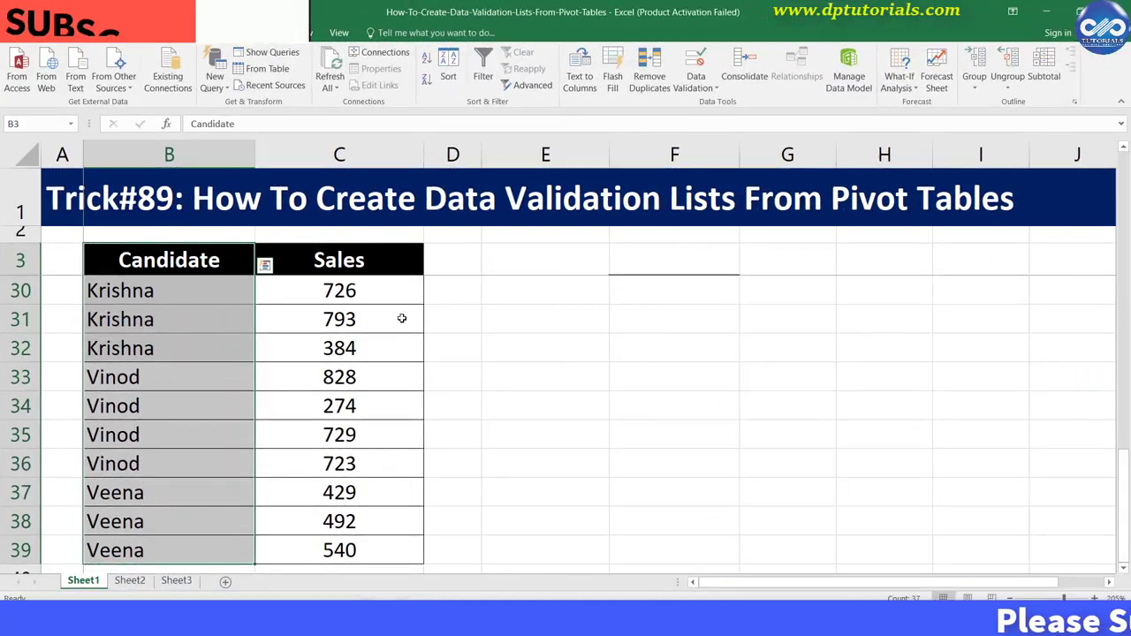
Convert Sheet1's Candidate and Sales range B3:C39 into Table1 with filter headers.
{"action": "left_click", "coordinate": [401, 319]}
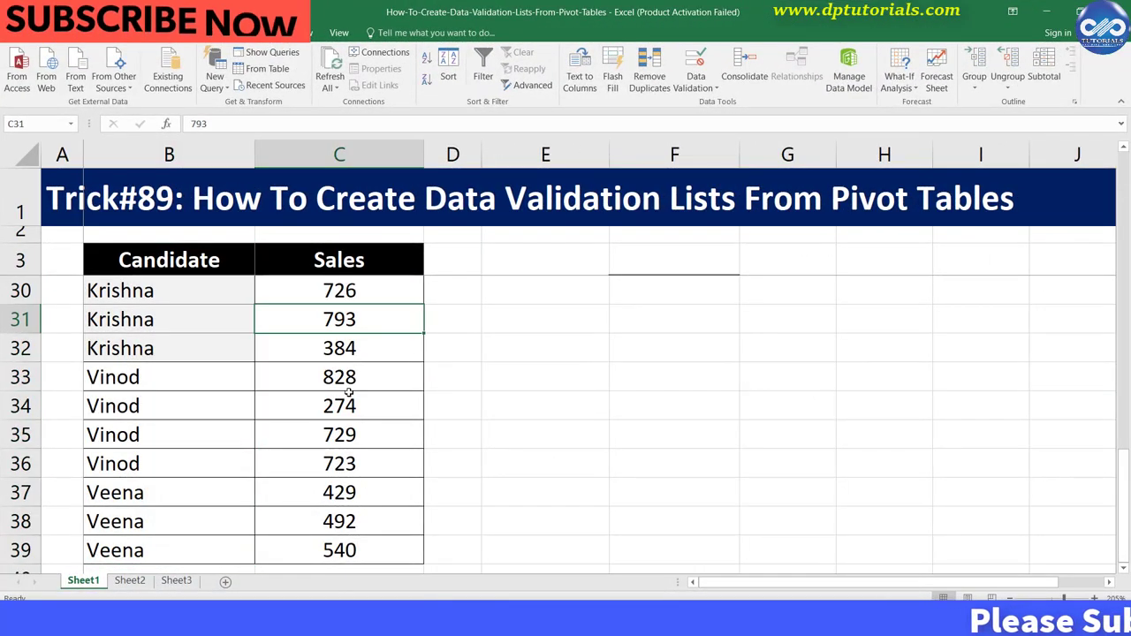
{"action": "scroll", "coordinate": [677, 268], "scroll_direction": "up", "scroll_amount": 6}
{"action": "left_click", "coordinate": [682, 265]}
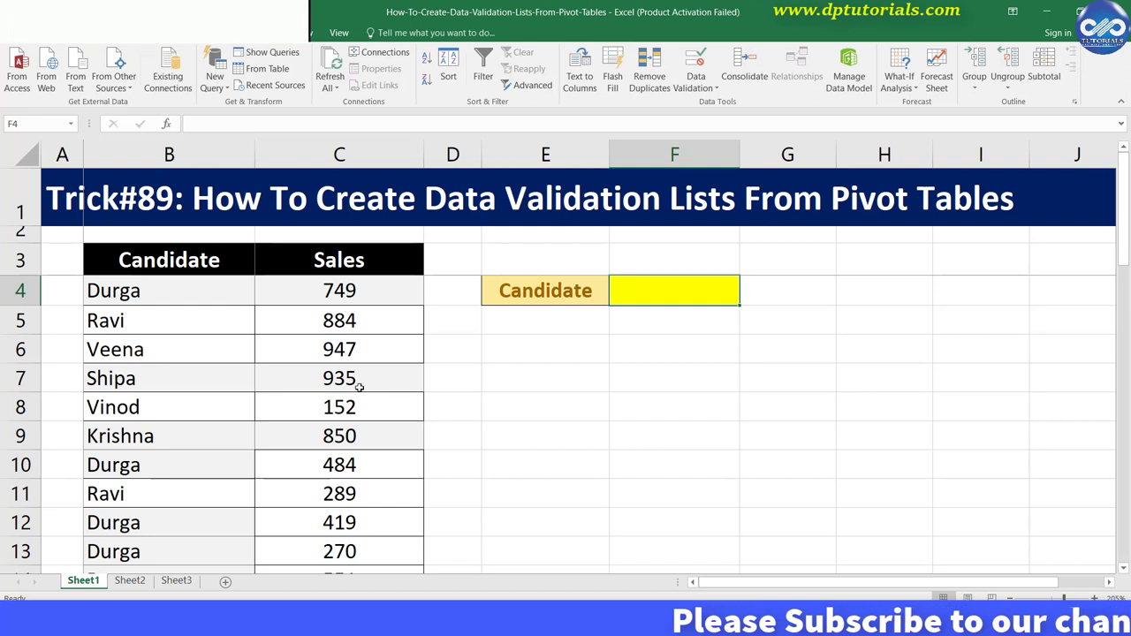
{"action": "left_click", "coordinate": [197, 293]}
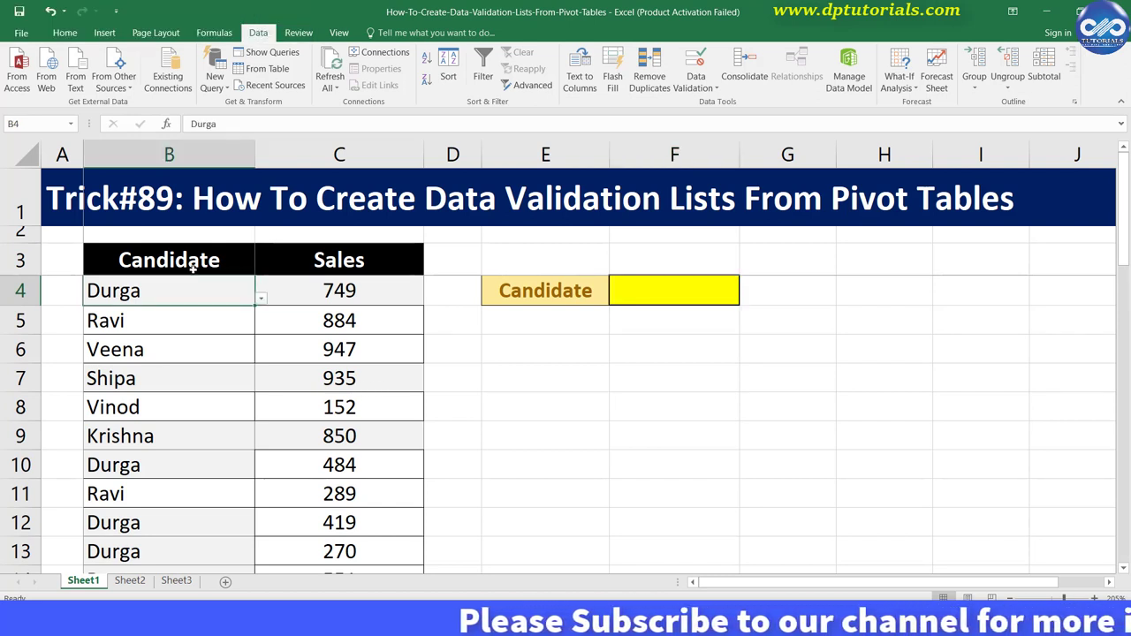
{"action": "left_click", "coordinate": [191, 323]}
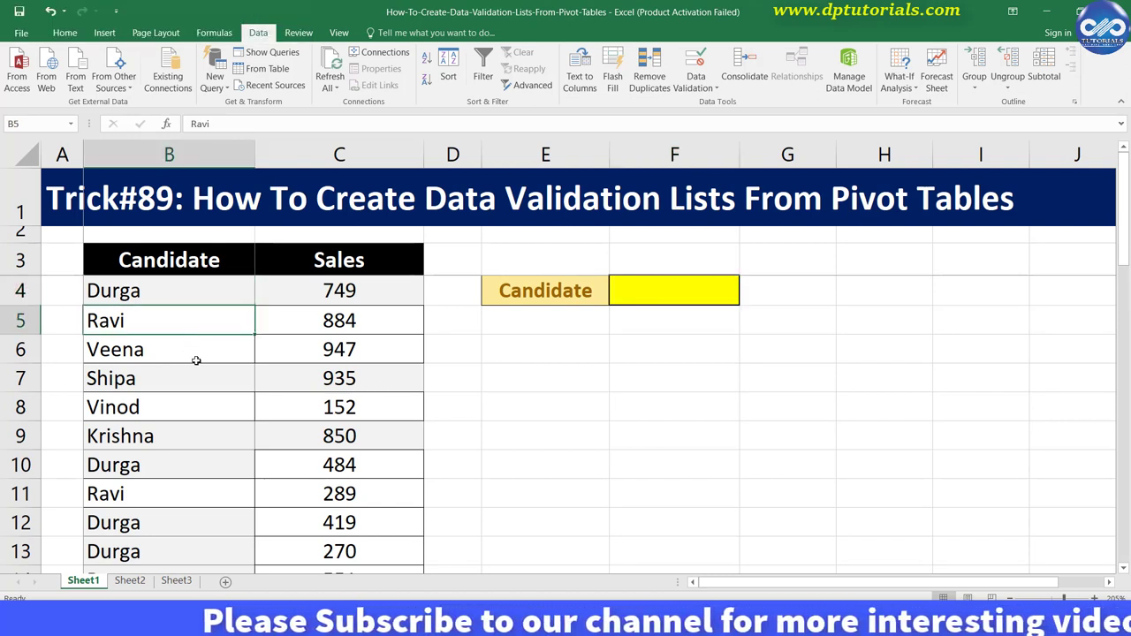
{"action": "key", "text": "ctrl+t"}
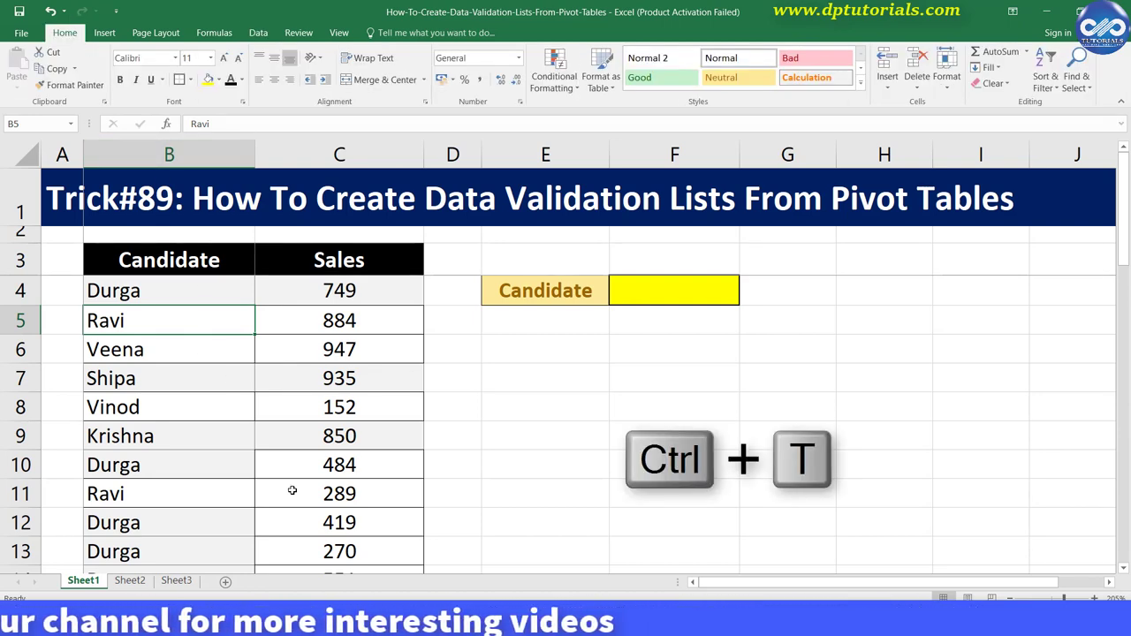
{"action": "left_click", "coordinate": [832, 341]}
{"action": "left_click", "coordinate": [280, 370]}
{"action": "scroll", "coordinate": [280, 368], "scroll_direction": "up", "scroll_amount": 9}
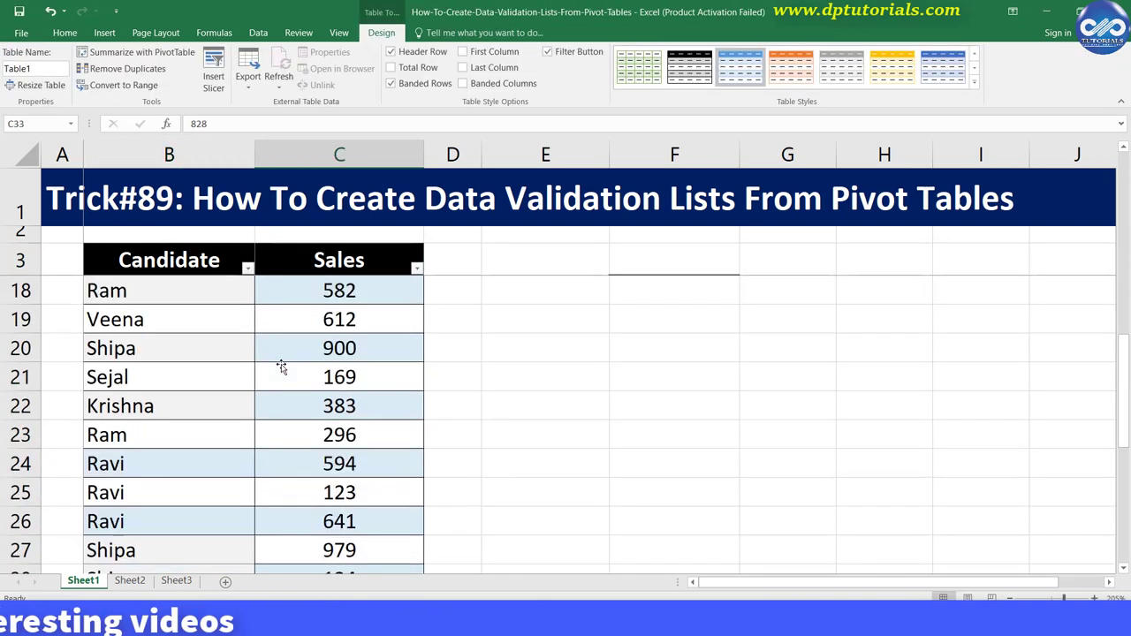
{"action": "left_click", "coordinate": [237, 334]}
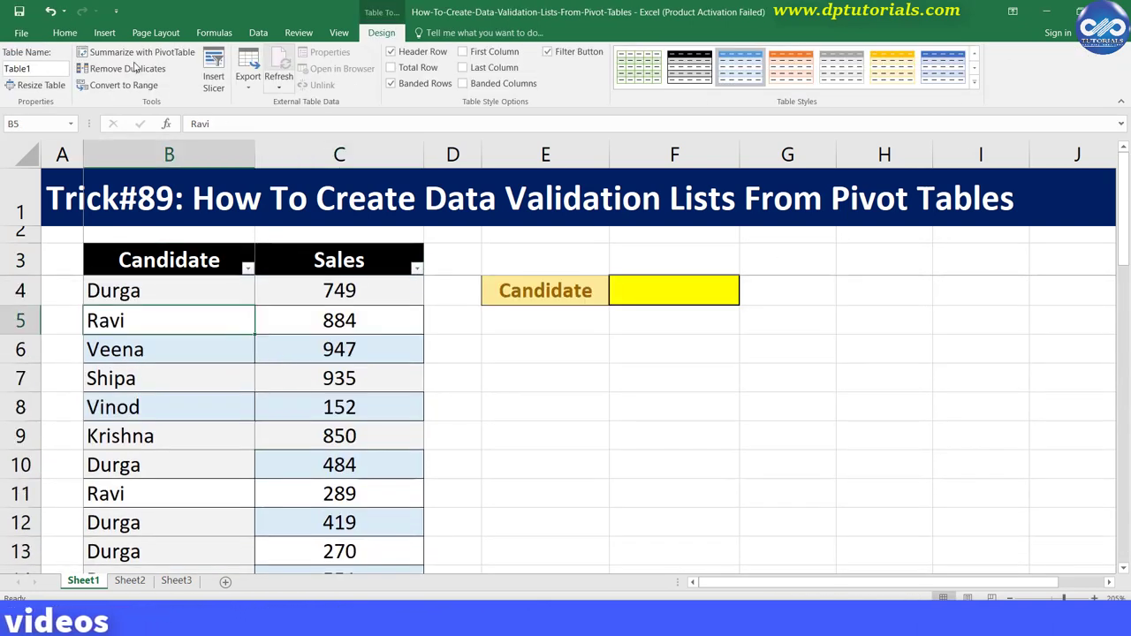
{"action": "left_click", "coordinate": [106, 33]}
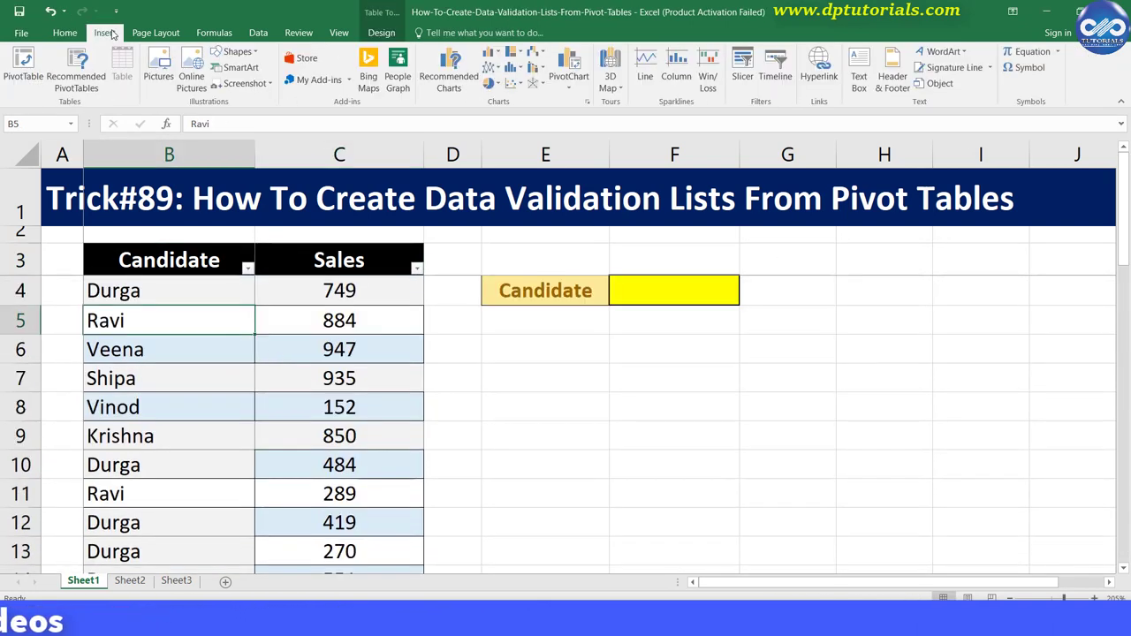
Insert a PivotTable from Table1 on a new worksheet with Candidate as row labels.
{"action": "left_click", "coordinate": [23, 62]}
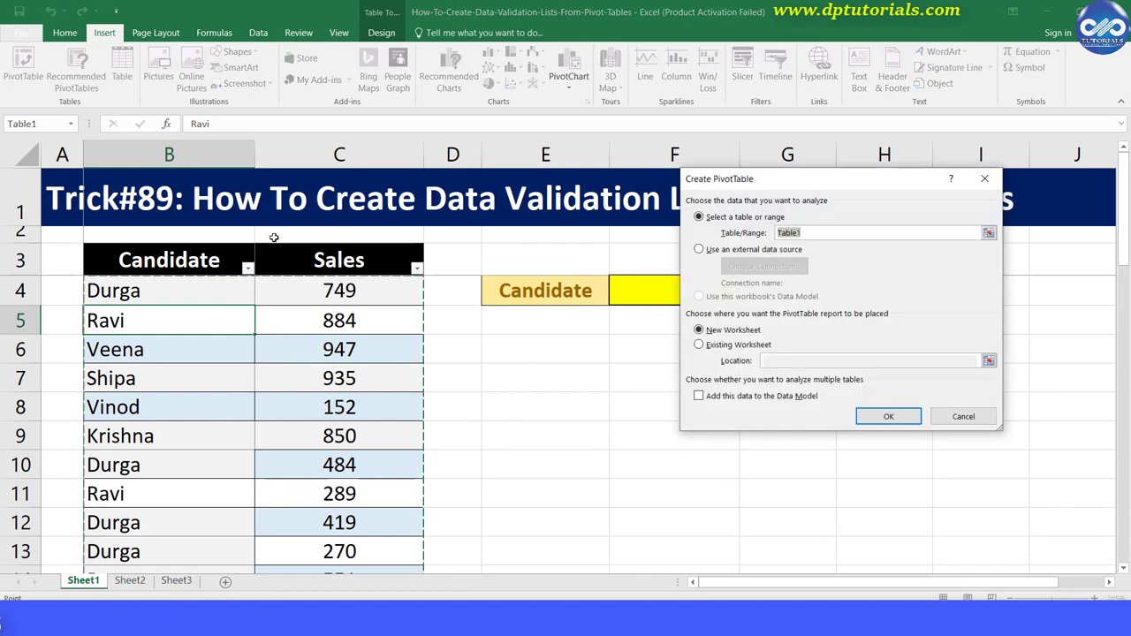
{"action": "left_click", "coordinate": [889, 418]}
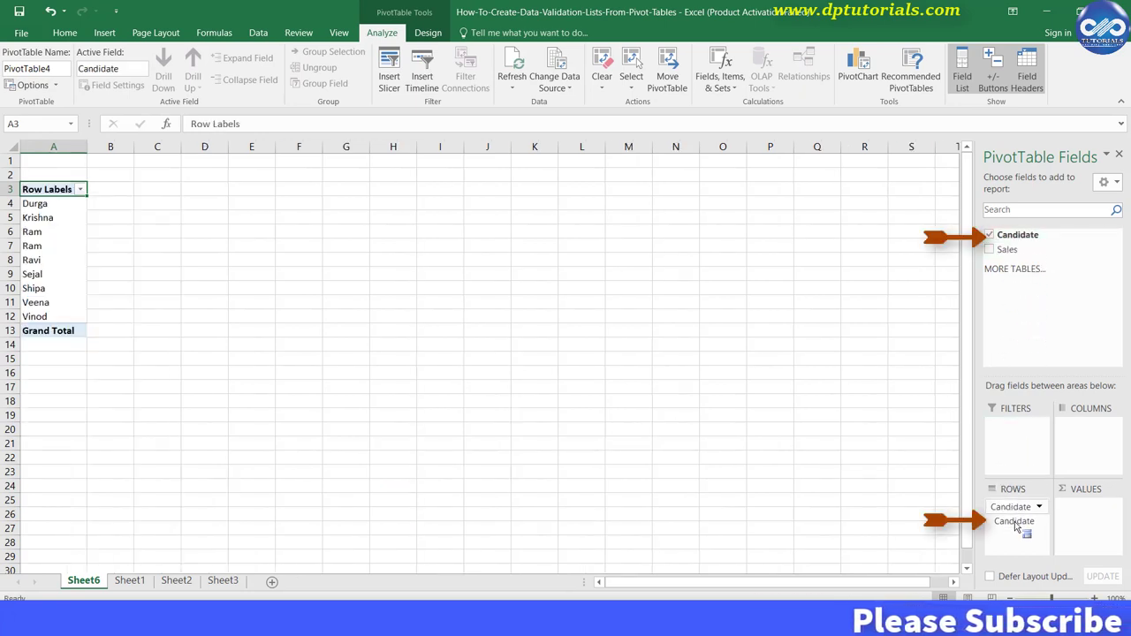
Widen column A on Sheet6 so Row Labels and candidate names fit.
{"action": "left_click_drag", "start_coordinate": [1016, 526], "coordinate": [1017, 522]}
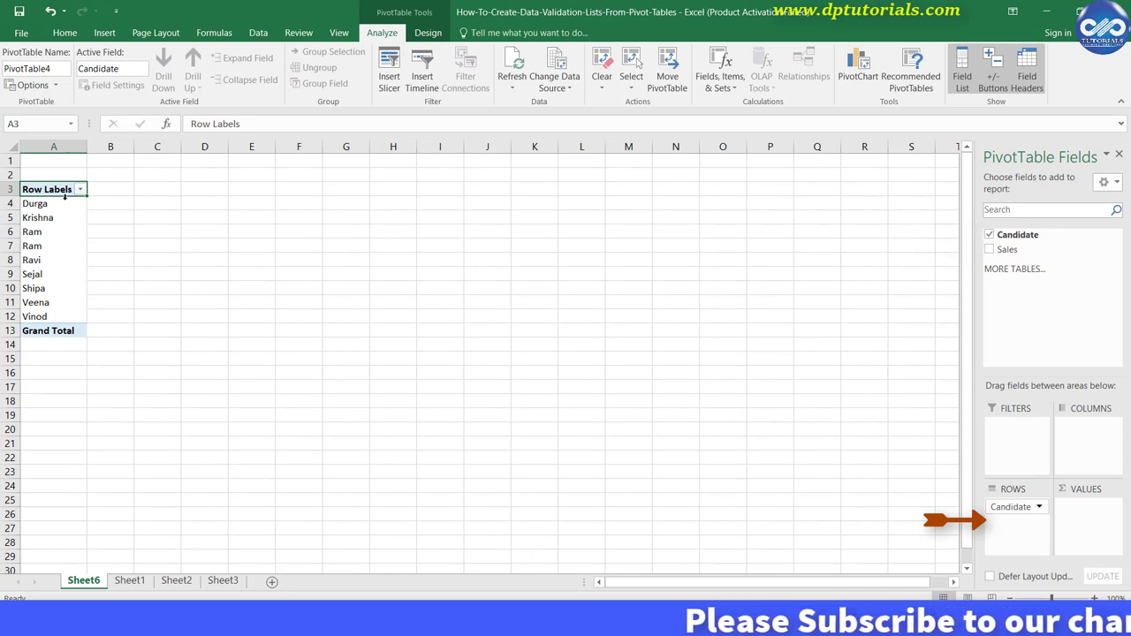
{"action": "left_click_drag", "start_coordinate": [86, 146], "coordinate": [134, 212]}
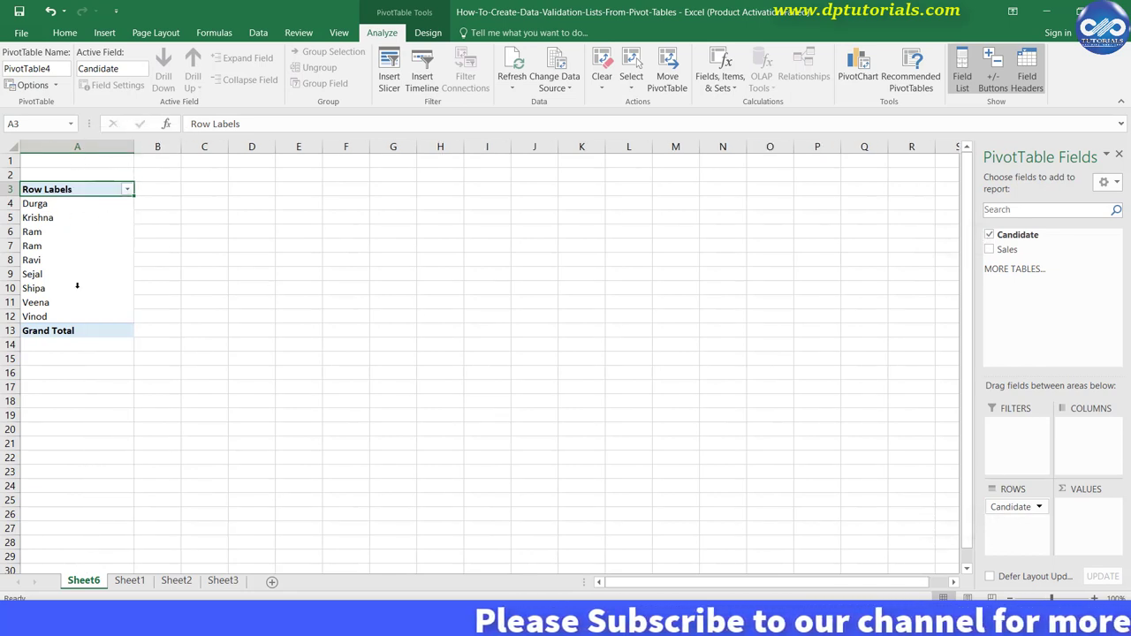
{"action": "left_click", "coordinate": [82, 203]}
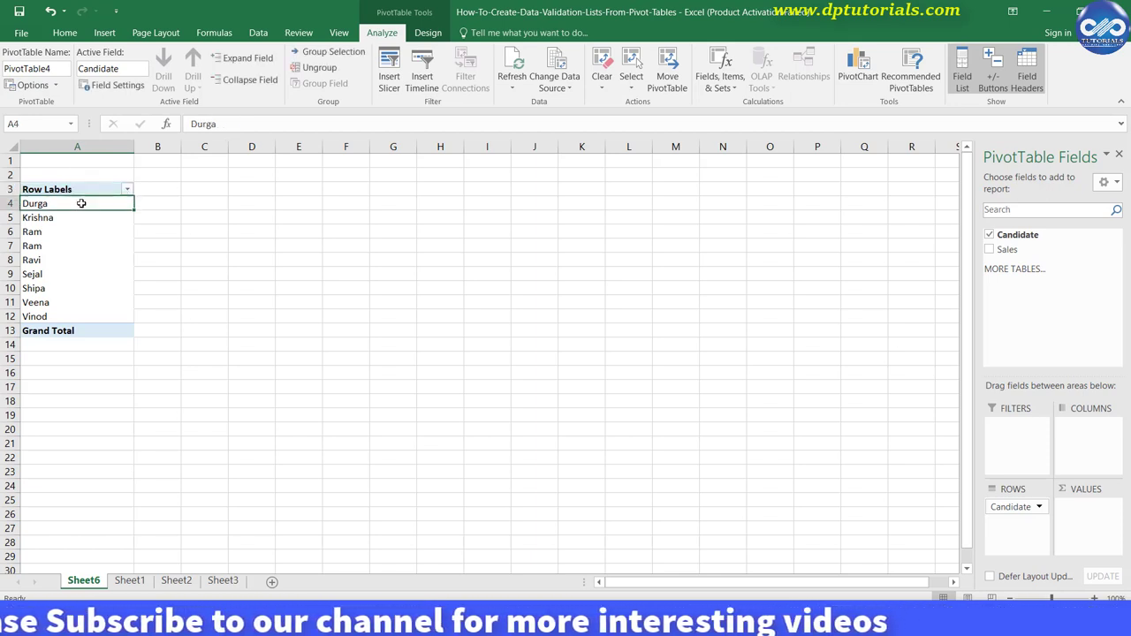
Set the pivot table's Grand Totals to Off for Rows and Columns and widen column A.
{"action": "left_click", "coordinate": [429, 33]}
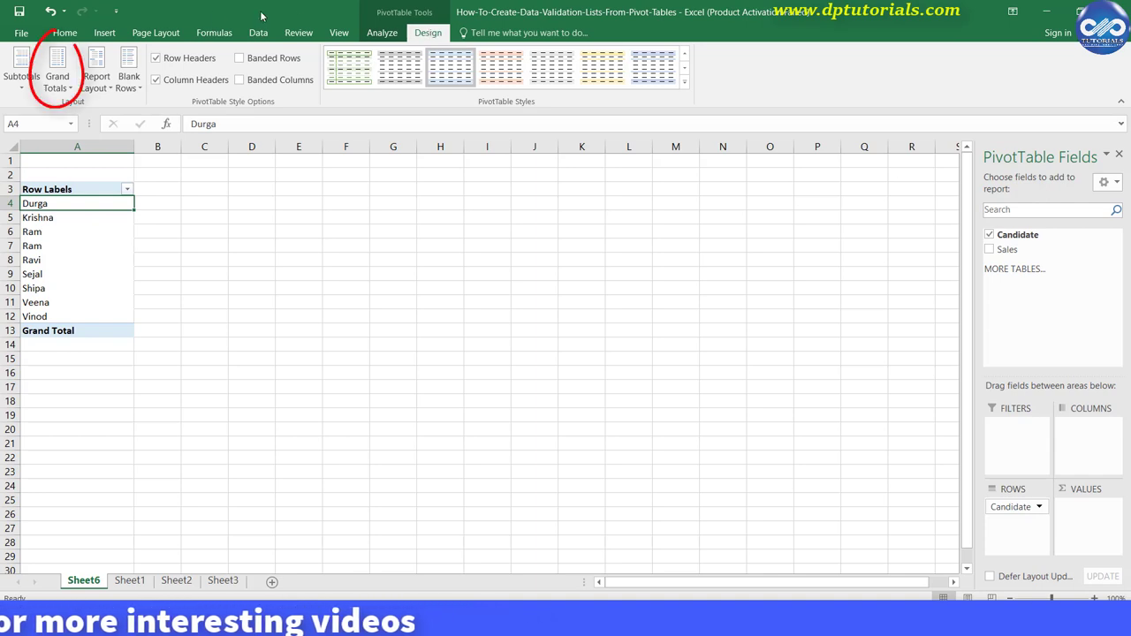
{"action": "left_click", "coordinate": [63, 87]}
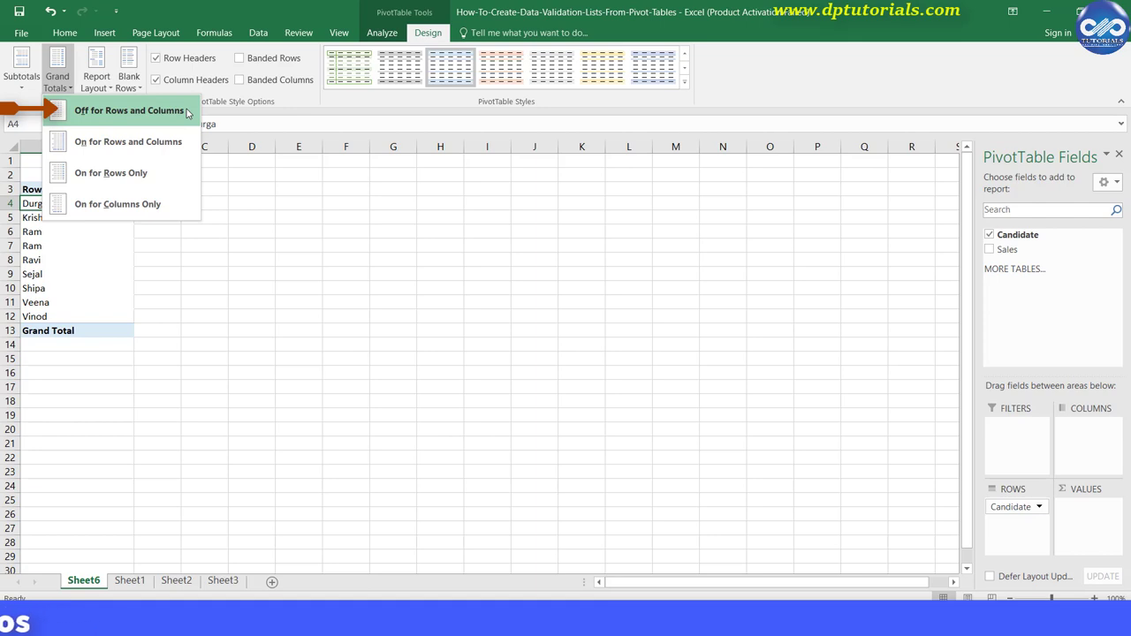
{"action": "left_click", "coordinate": [129, 111]}
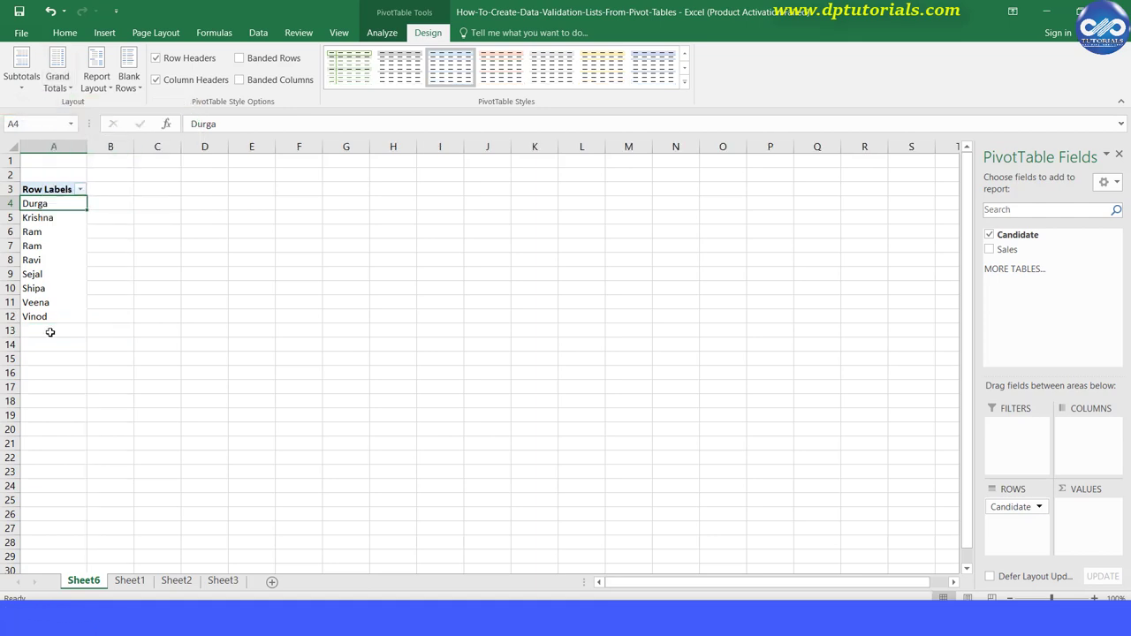
{"action": "left_click", "coordinate": [50, 332]}
{"action": "left_click_drag", "start_coordinate": [155, 141], "coordinate": [156, 142]}
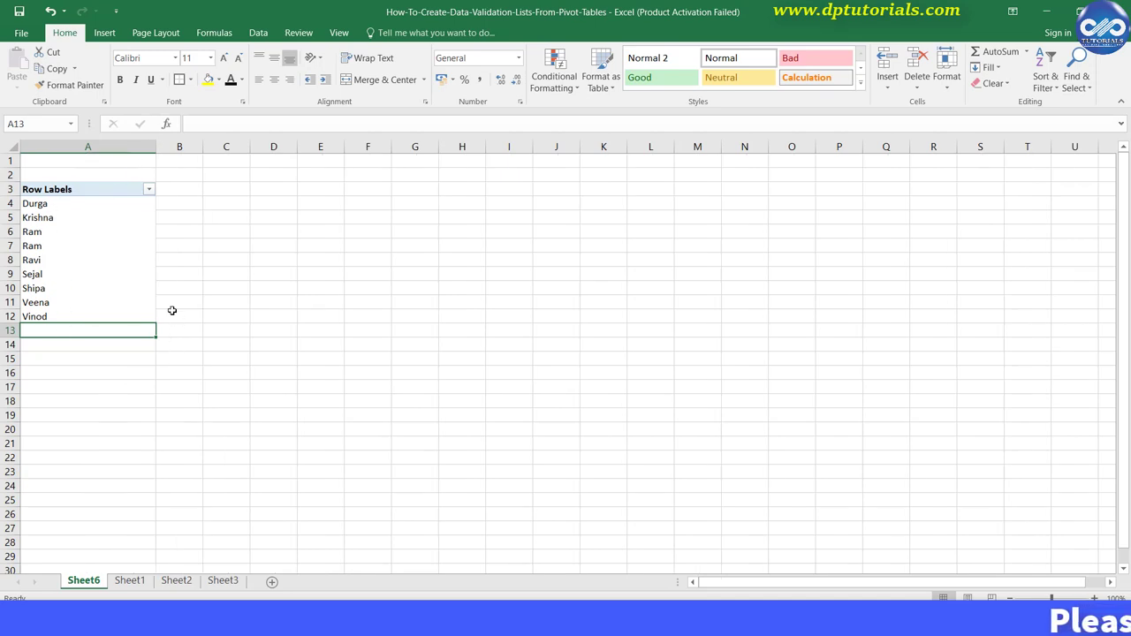
Rename Sheet6 to 'pivot', then return to Sheet1 and select cell F4.
{"action": "right_click", "coordinate": [91, 587]}
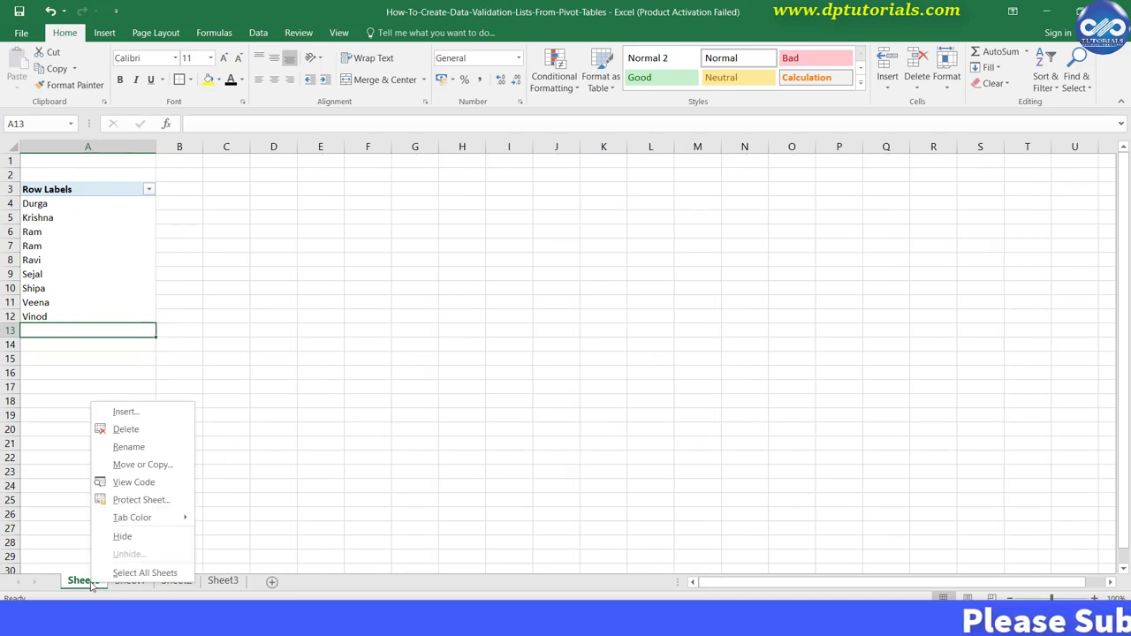
{"action": "left_click", "coordinate": [133, 451]}
{"action": "type", "text": "pivot"}
{"action": "key", "text": "Return"}
{"action": "left_click", "coordinate": [122, 581]}
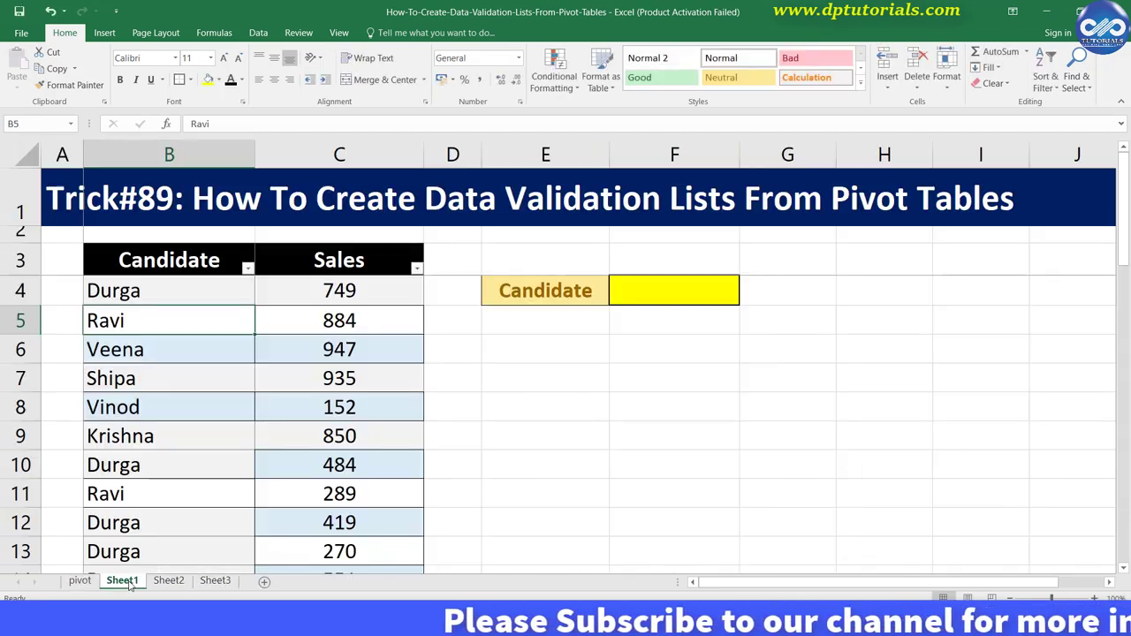
{"action": "left_click", "coordinate": [654, 292]}
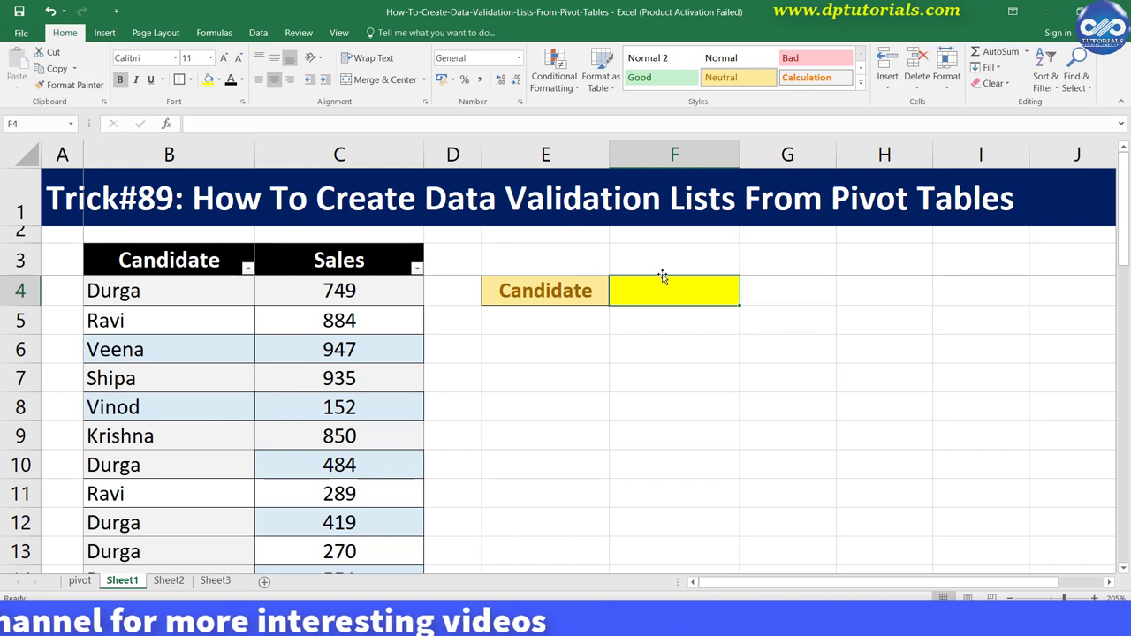
In F4's Data Validation settings, set Allow to List.
{"action": "left_click", "coordinate": [258, 33]}
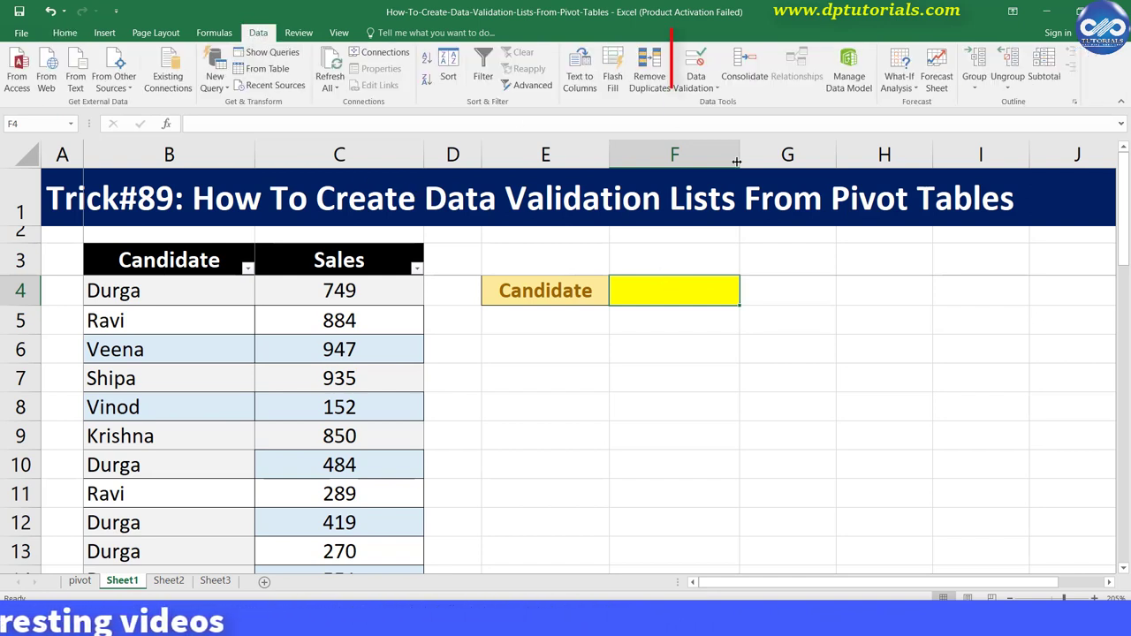
{"action": "left_click", "coordinate": [698, 89]}
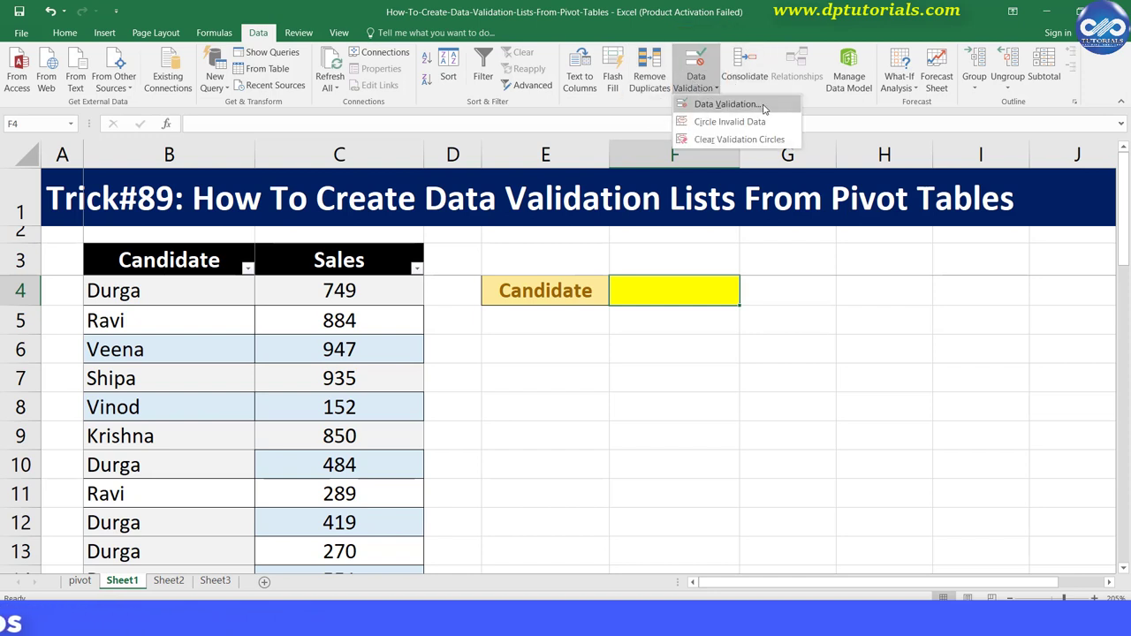
{"action": "left_click", "coordinate": [726, 104]}
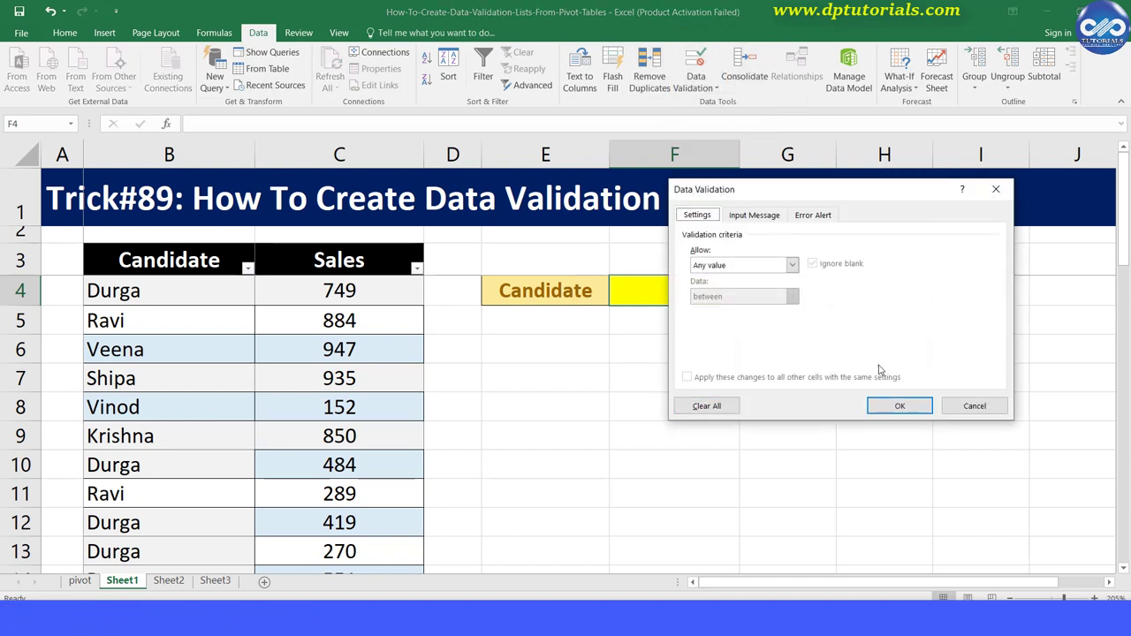
{"action": "left_click", "coordinate": [793, 266]}
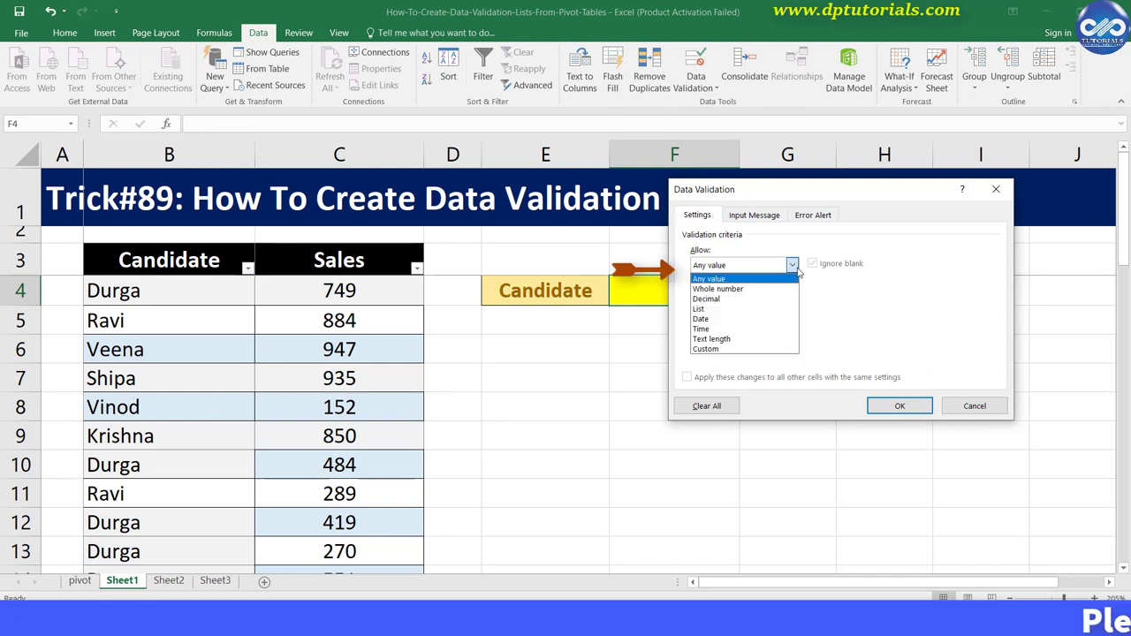
{"action": "left_click", "coordinate": [778, 311]}
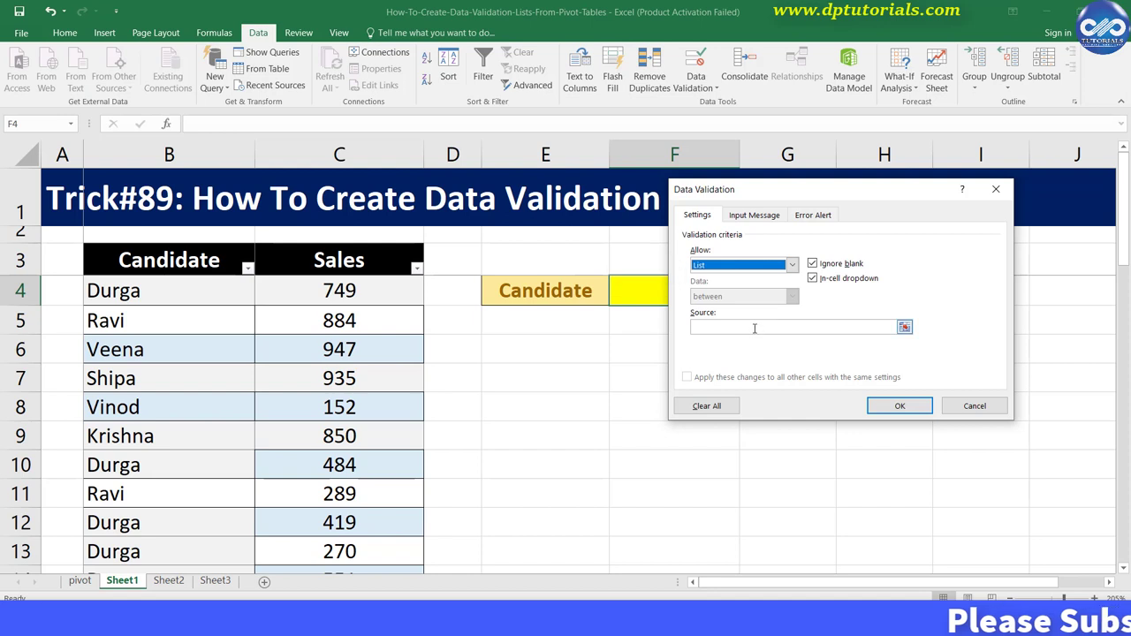
Set the list source to =Offset(pivot!$A$4,0,0,counta(pivot!$A:$A)-1) and confirm.
{"action": "left_click", "coordinate": [754, 328]}
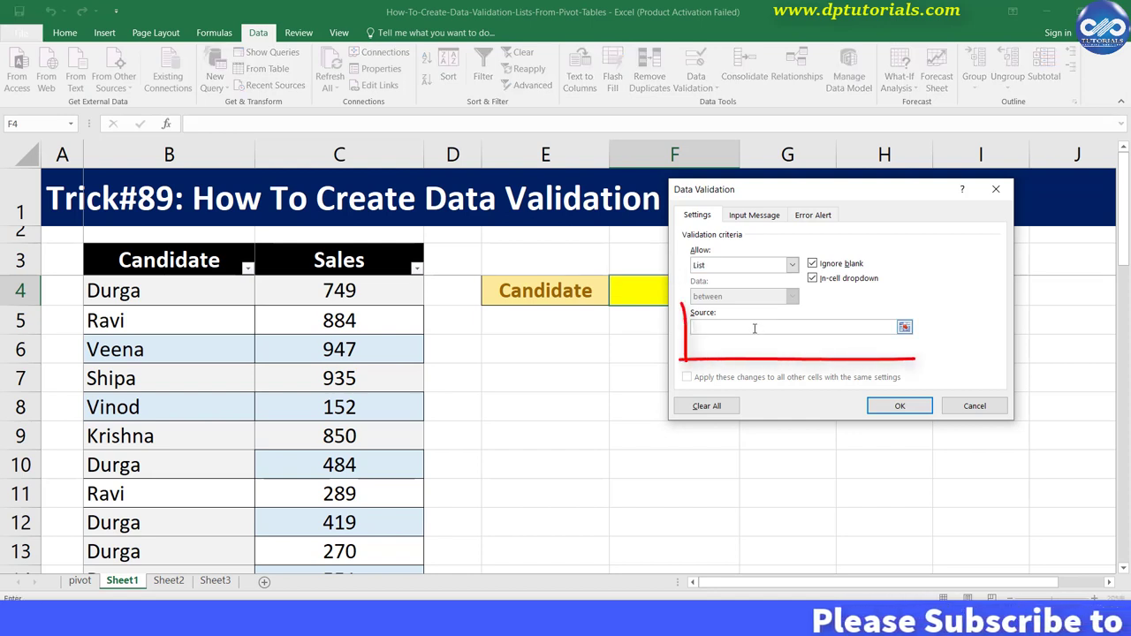
{"action": "type", "text": "="}
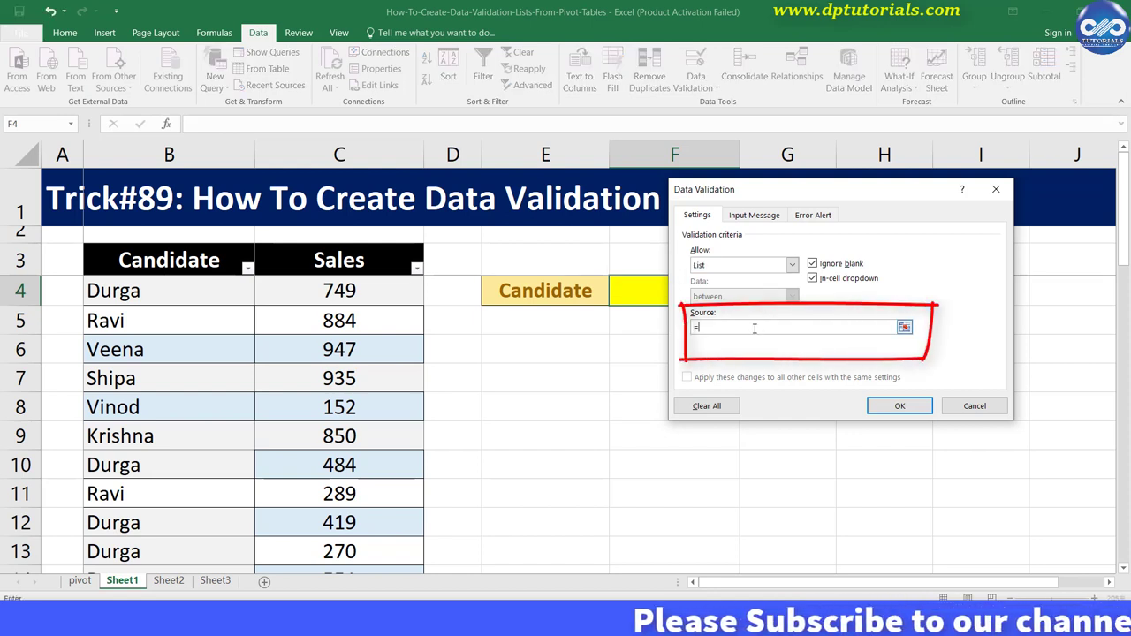
{"action": "type", "text": "o"}
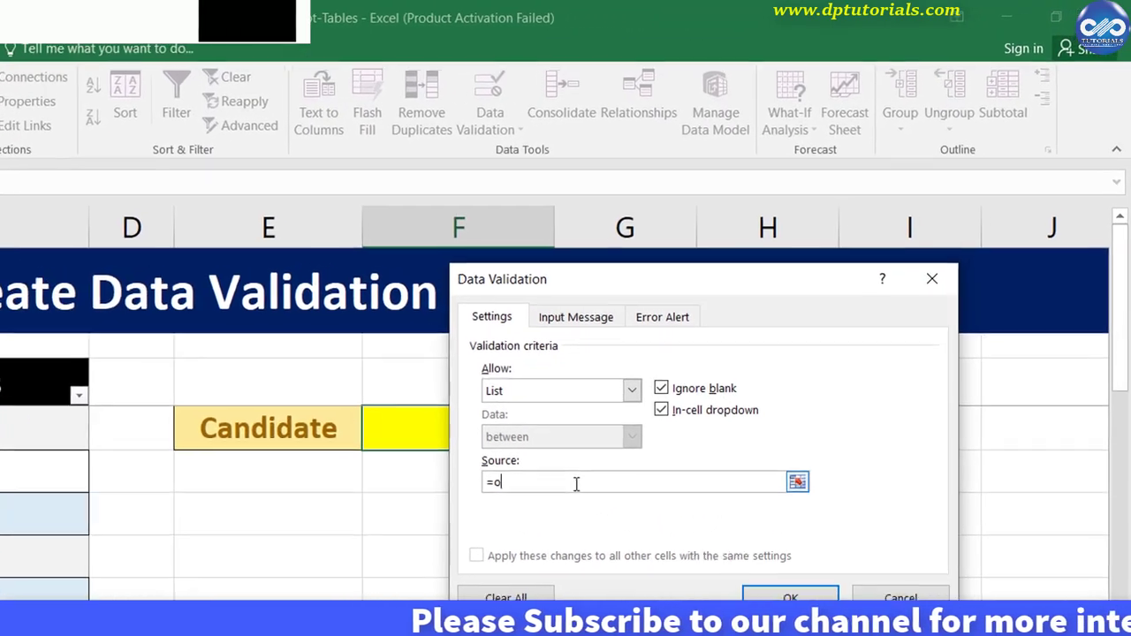
{"action": "type", "text": "FFSET"}
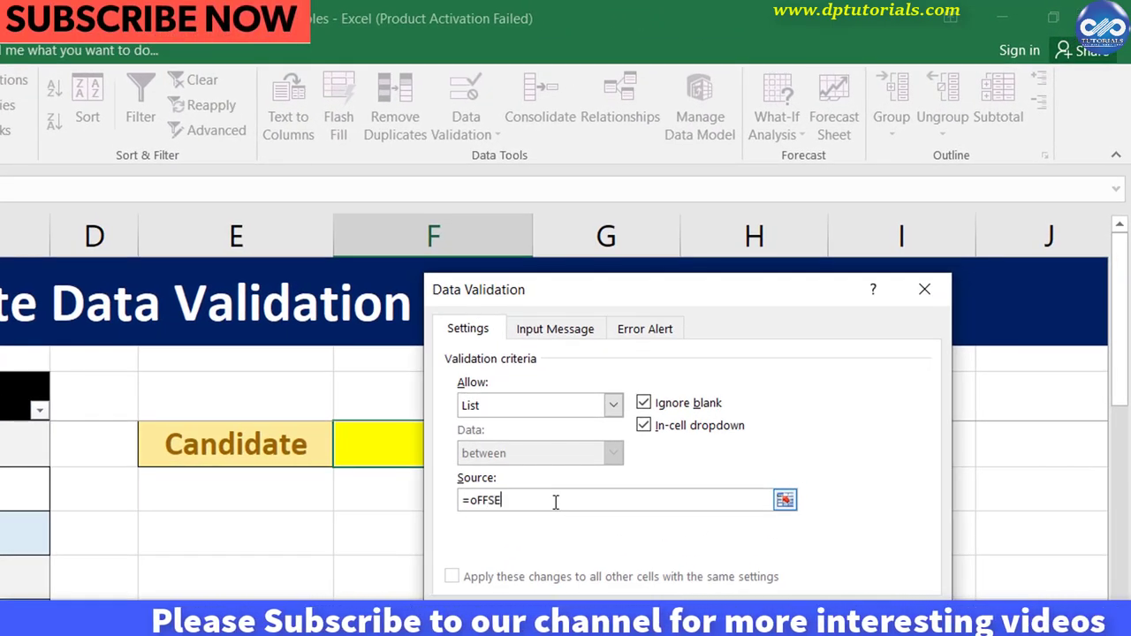
{"action": "key", "text": "BackSpace"}
{"action": "key", "text": "BackSpace"}
{"action": "key", "text": "BackSpace"}
{"action": "key", "text": "BackSpace"}
{"action": "key", "text": "BackSpace"}
{"action": "key", "text": "BackSpace"}
{"action": "type", "text": "Offset"}
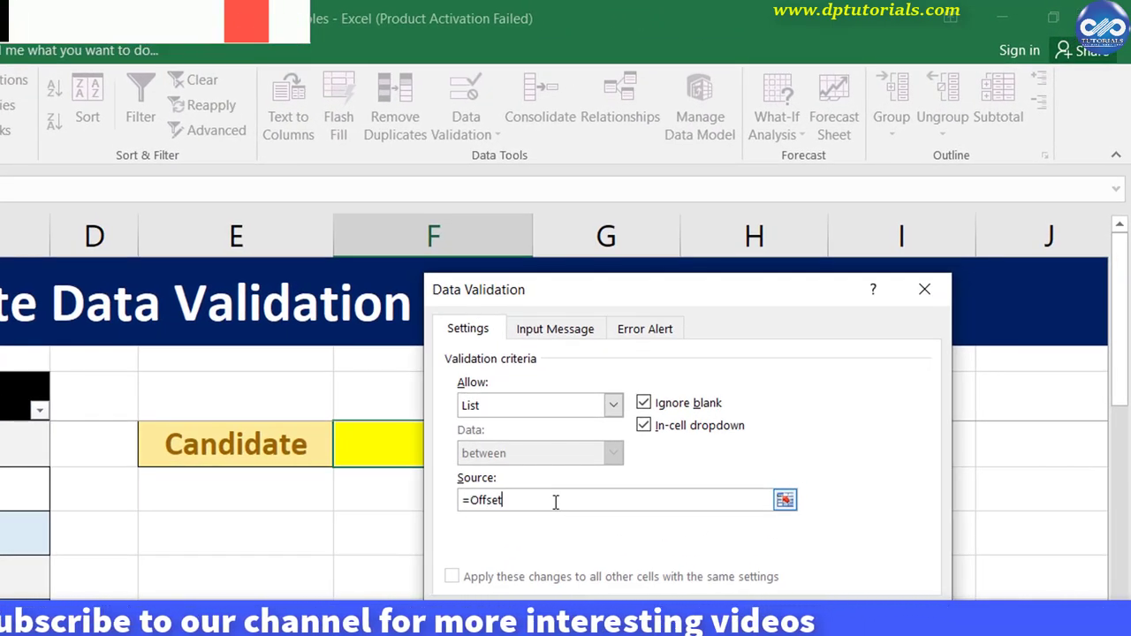
{"action": "type", "text": "("}
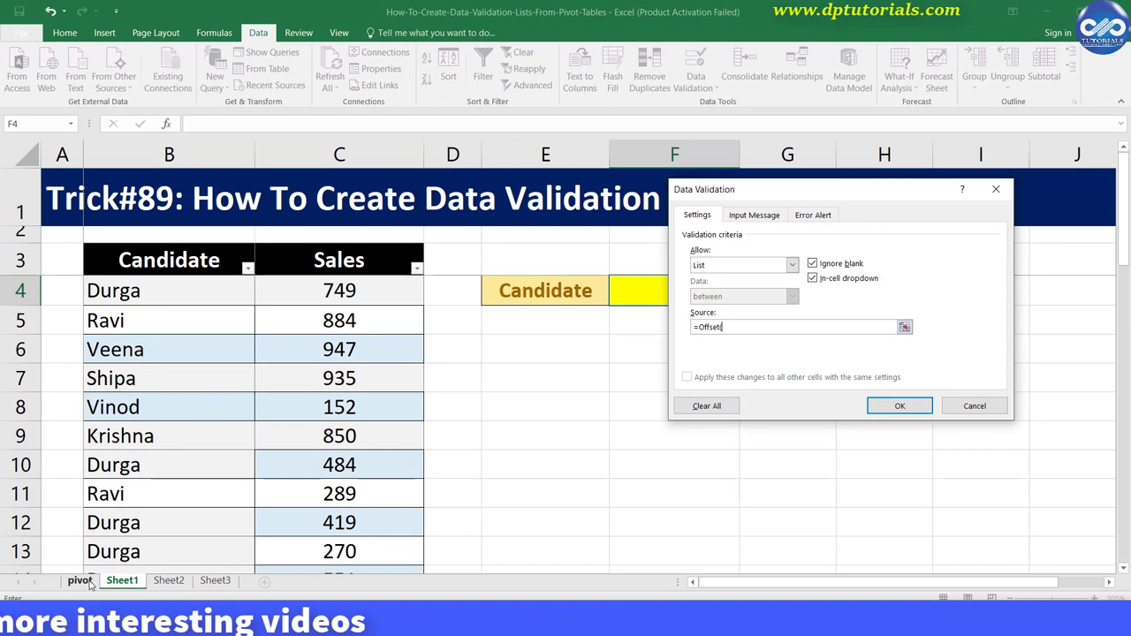
{"action": "left_click", "coordinate": [79, 581]}
{"action": "left_click", "coordinate": [94, 203]}
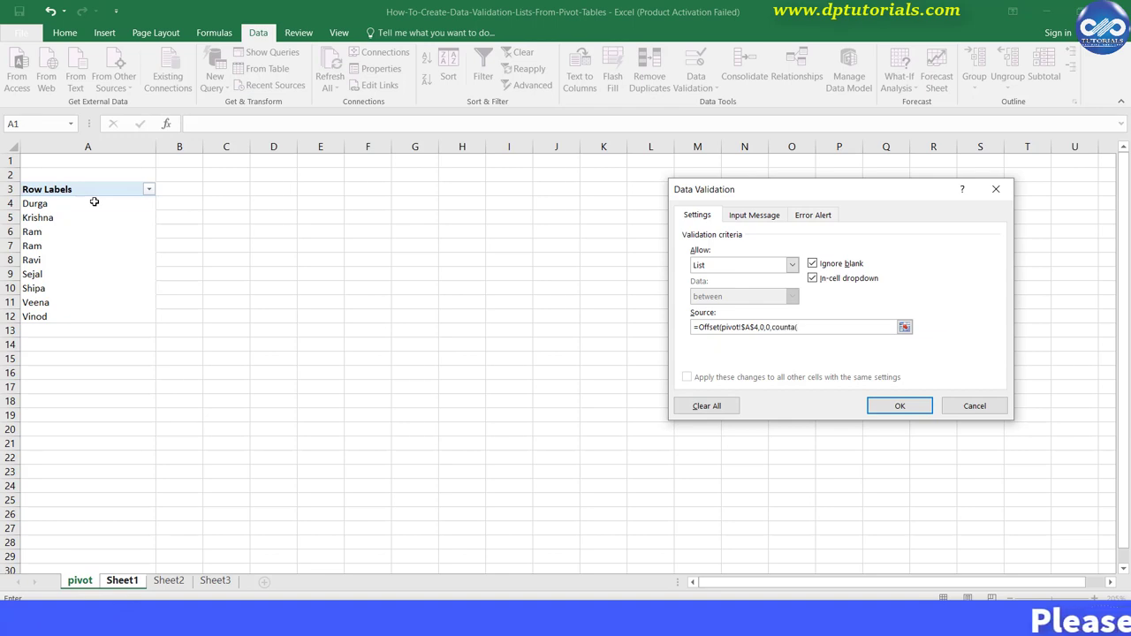
{"action": "left_click", "coordinate": [88, 146]}
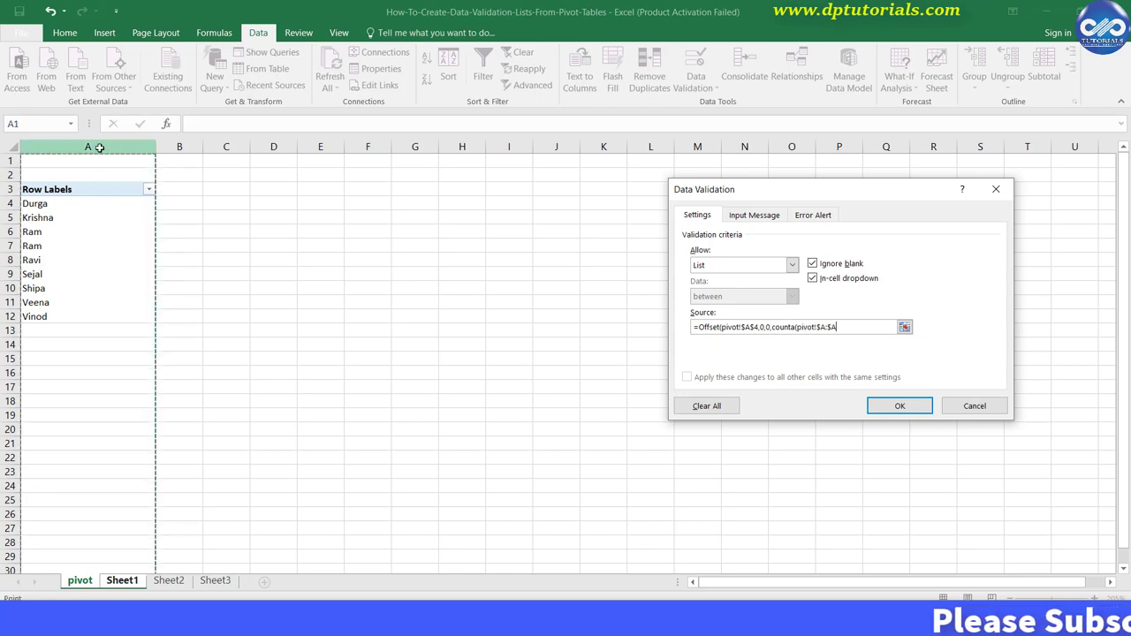
{"action": "type", "text": ")-1)"}
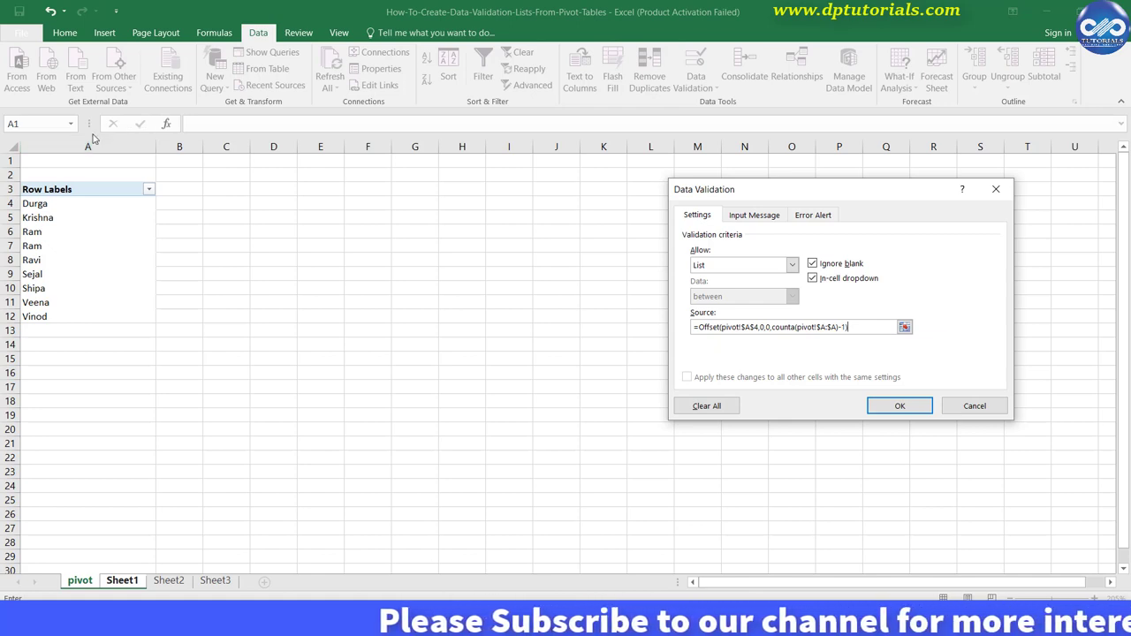
{"action": "left_click", "coordinate": [895, 408]}
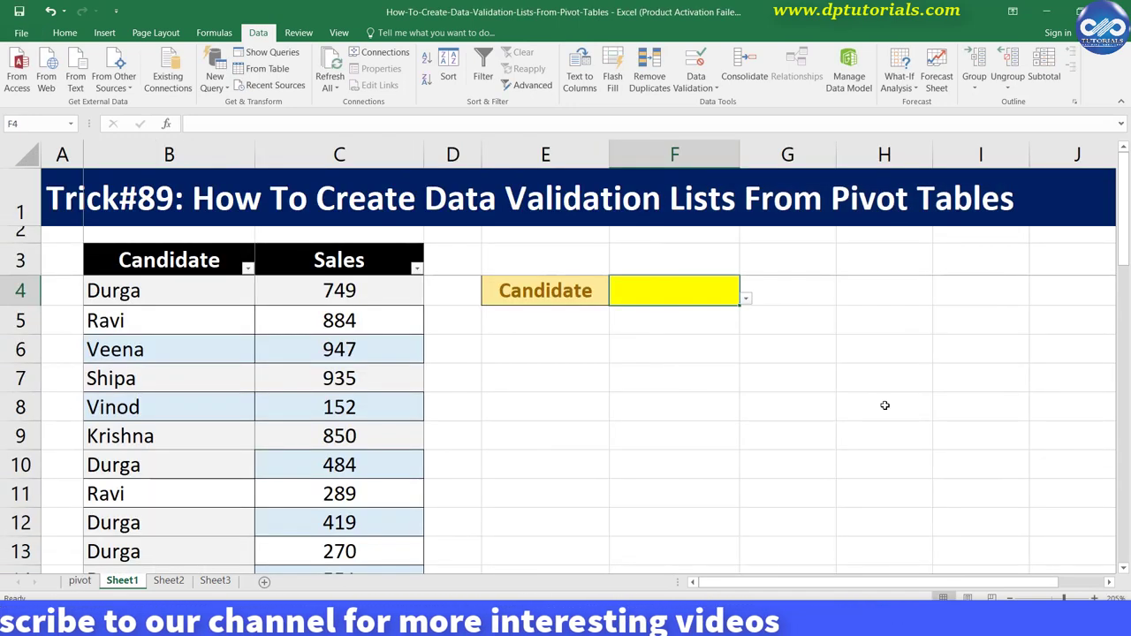
{"action": "left_click", "coordinate": [747, 299]}
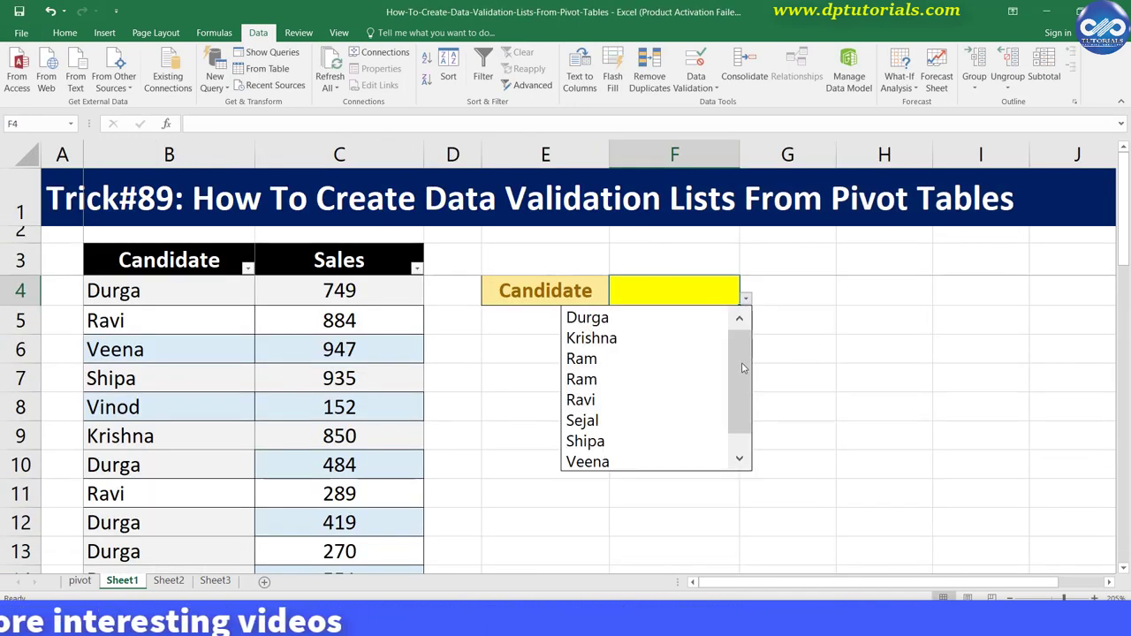
{"action": "left_click_drag", "start_coordinate": [745, 348], "coordinate": [741, 413]}
{"action": "left_click_drag", "start_coordinate": [738, 365], "coordinate": [735, 334]}
{"action": "left_click_drag", "start_coordinate": [738, 409], "coordinate": [747, 334]}
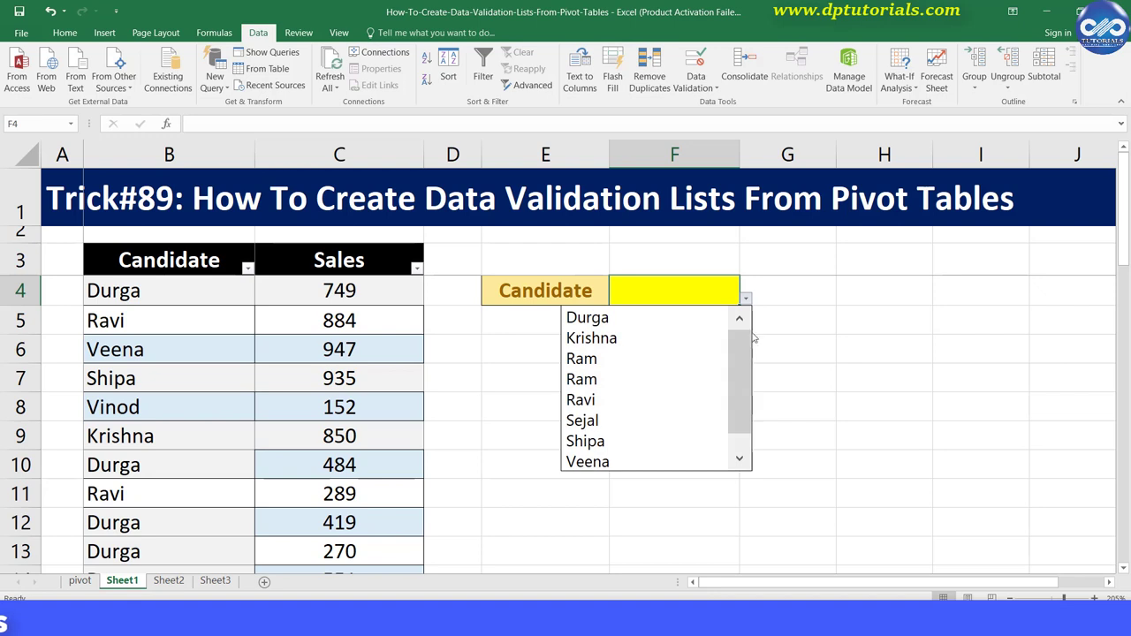
{"action": "left_click", "coordinate": [801, 351]}
Add candidate shiva in B40 with sales 250 in C40.
{"action": "type", "text": "shiva"}
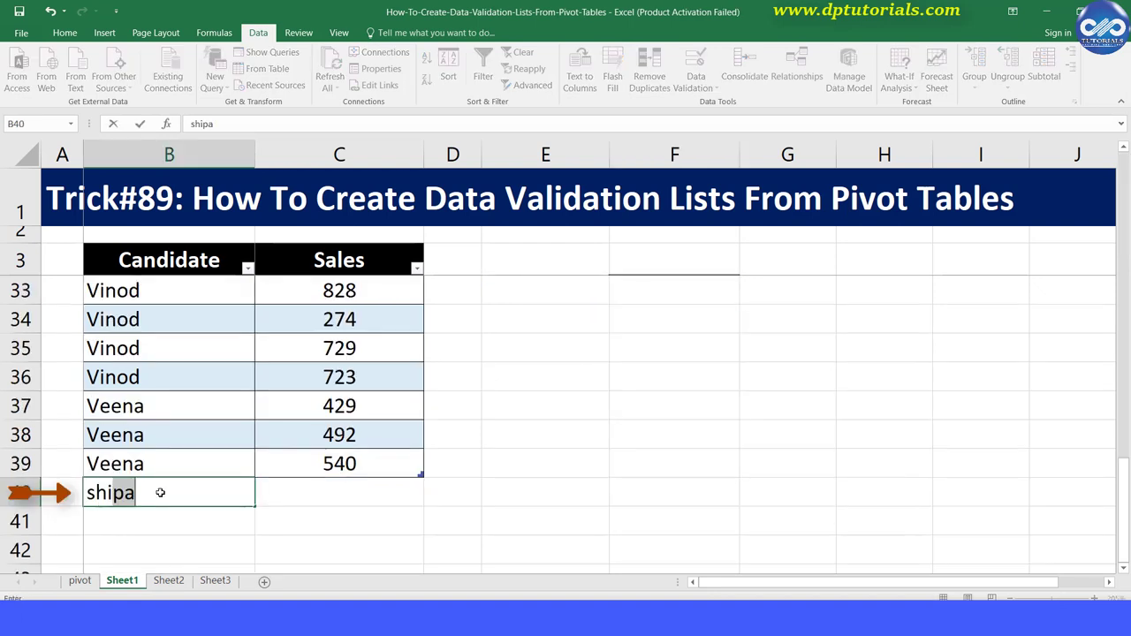
{"action": "key", "text": "Return"}
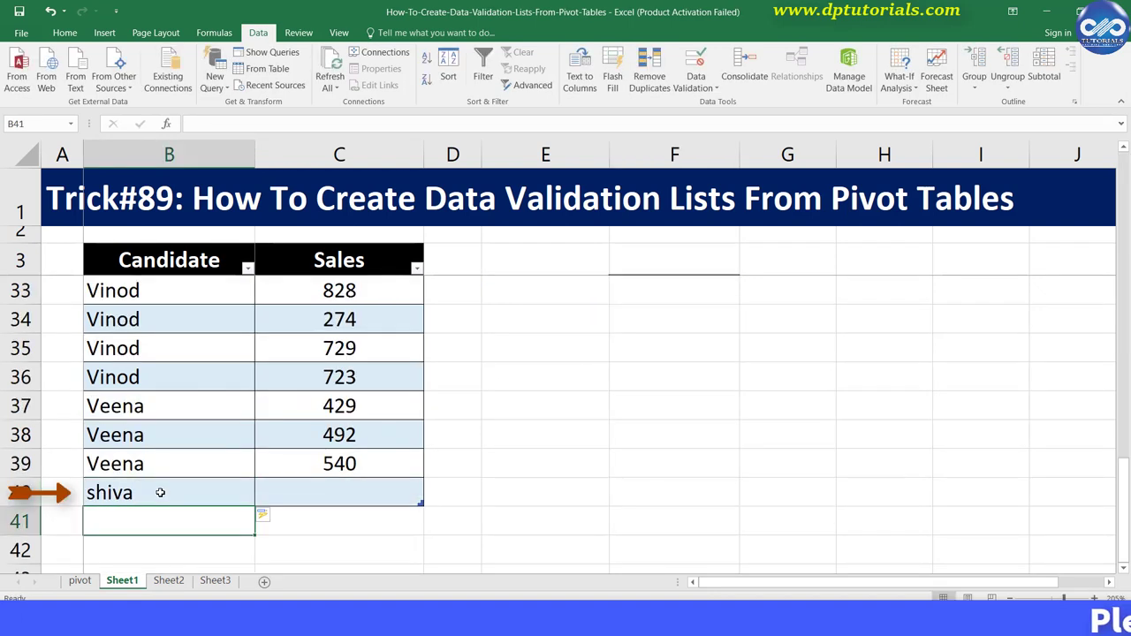
{"action": "left_click", "coordinate": [312, 493]}
{"action": "type", "text": "250"}
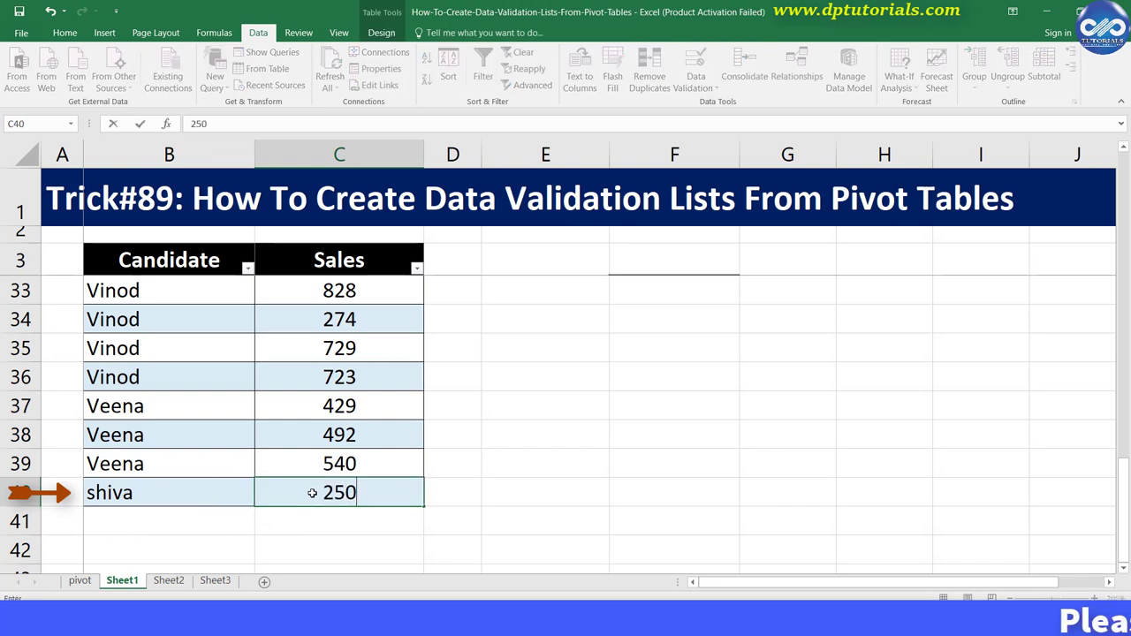
{"action": "key", "text": "Return"}
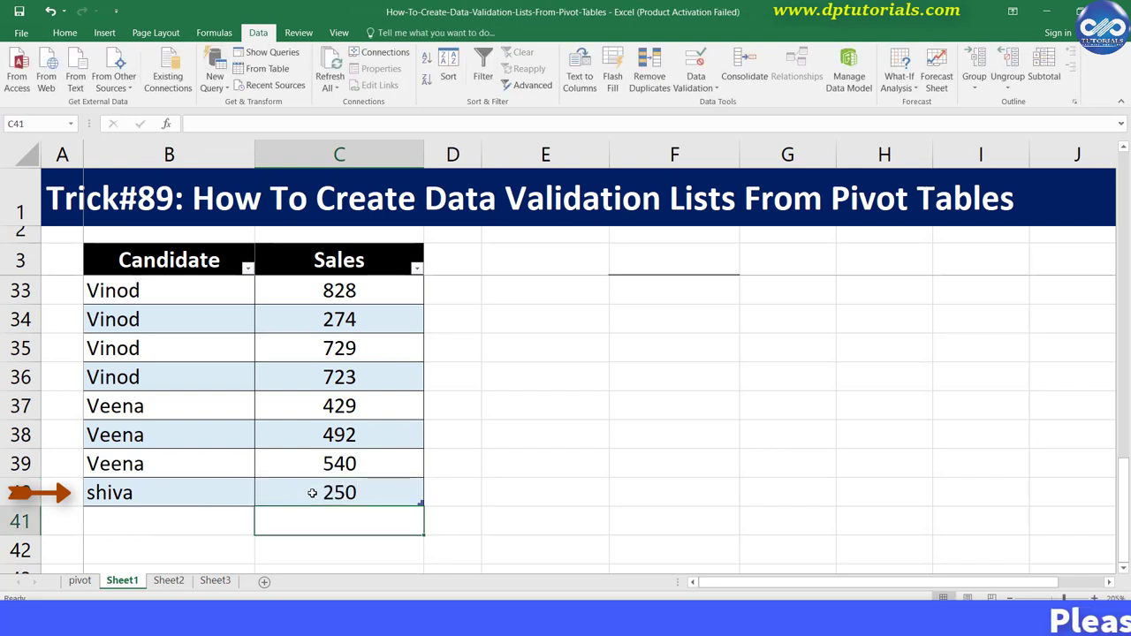
Refresh the pivot table on the pivot sheet so it includes shiva, then return to Sheet1.
{"action": "left_click", "coordinate": [79, 581]}
{"action": "right_click", "coordinate": [58, 257]}
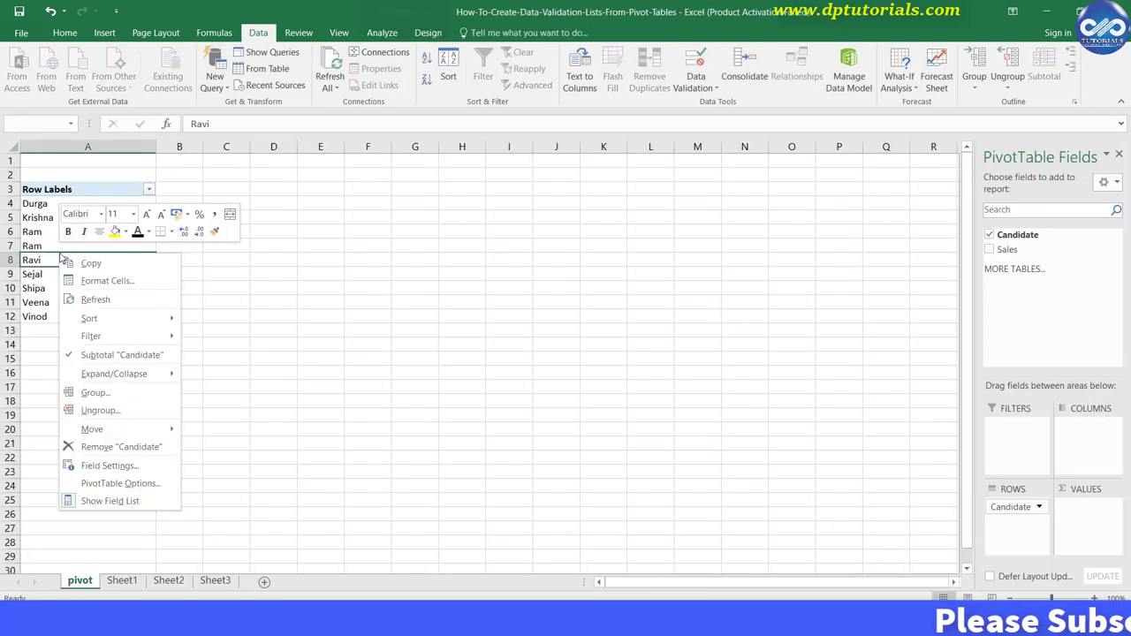
{"action": "left_click", "coordinate": [96, 301]}
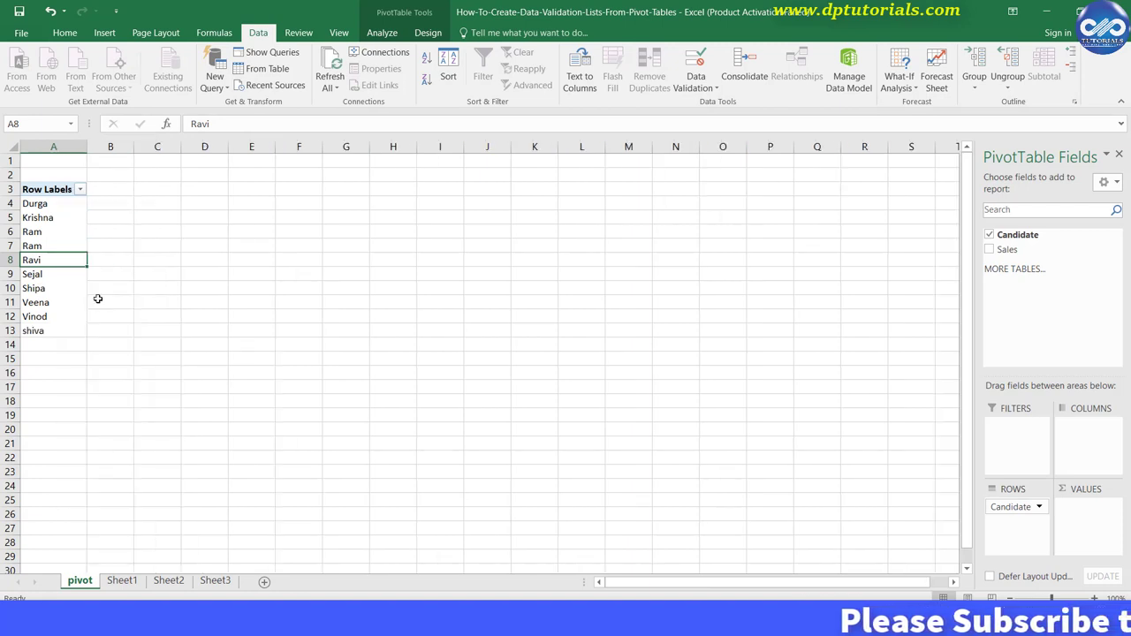
{"action": "left_click", "coordinate": [122, 581]}
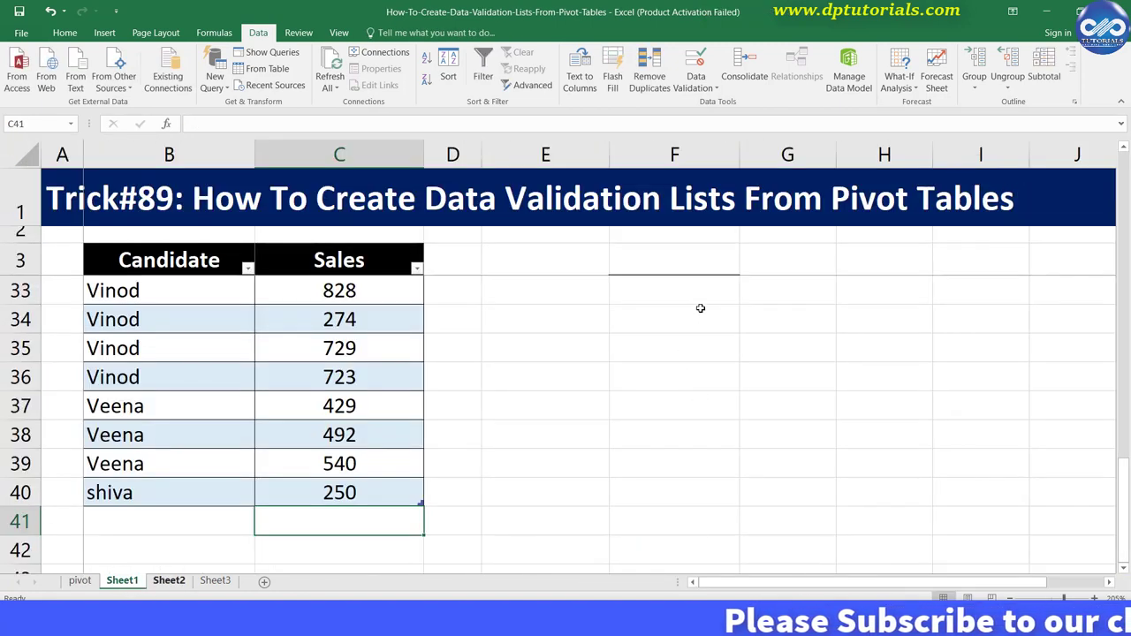
Open the F4 Candidate dropdown and scroll to its end to find shiva listed.
{"action": "left_click", "coordinate": [692, 254]}
{"action": "scroll", "coordinate": [685, 255], "scroll_direction": "up", "scroll_amount": 10}
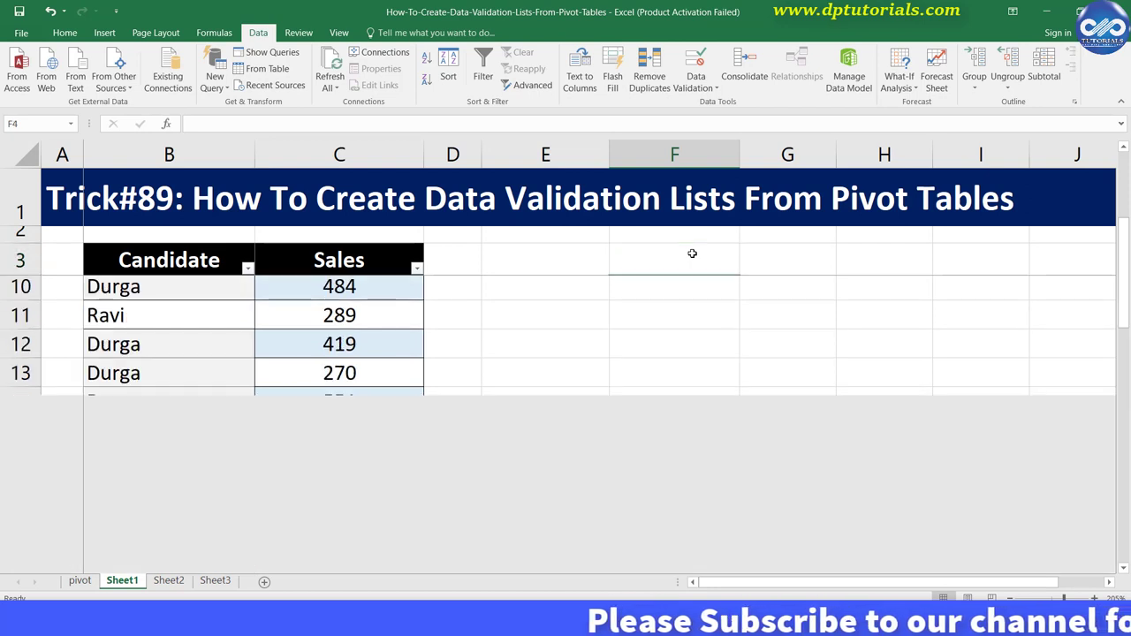
{"action": "left_click", "coordinate": [685, 283]}
{"action": "left_click", "coordinate": [745, 302]}
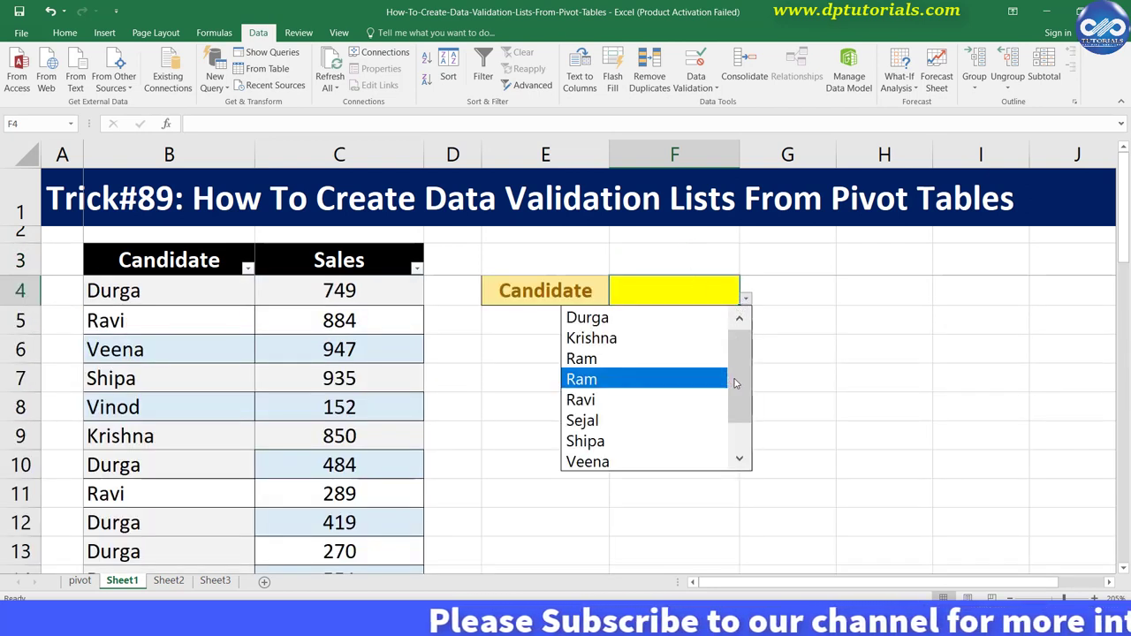
{"action": "left_click_drag", "start_coordinate": [742, 366], "coordinate": [745, 412]}
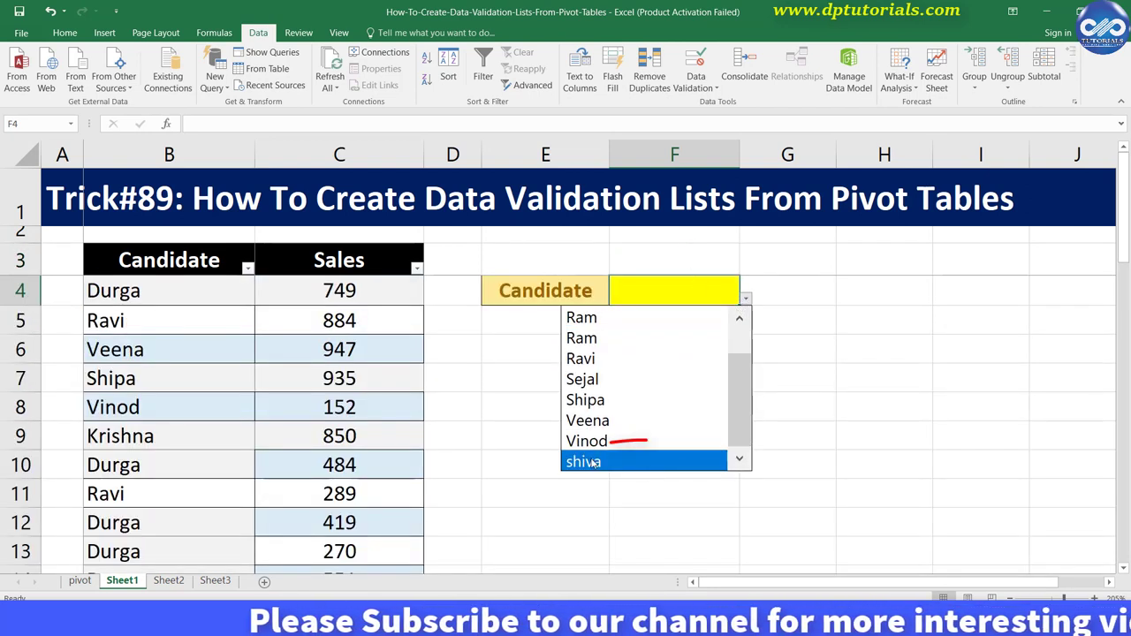
{"action": "mouse_move", "coordinate": [735, 448]}
{"action": "left_mouse_down"}
{"action": "mouse_move", "coordinate": [735, 428]}
{"action": "mouse_move", "coordinate": [727, 462]}
{"action": "left_mouse_up"}
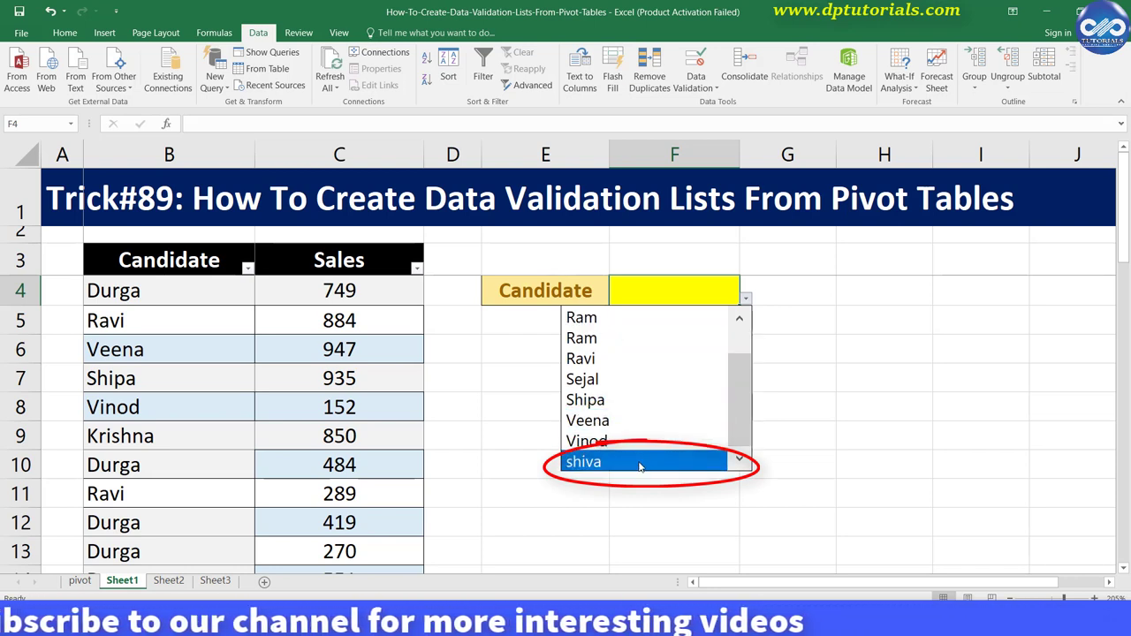